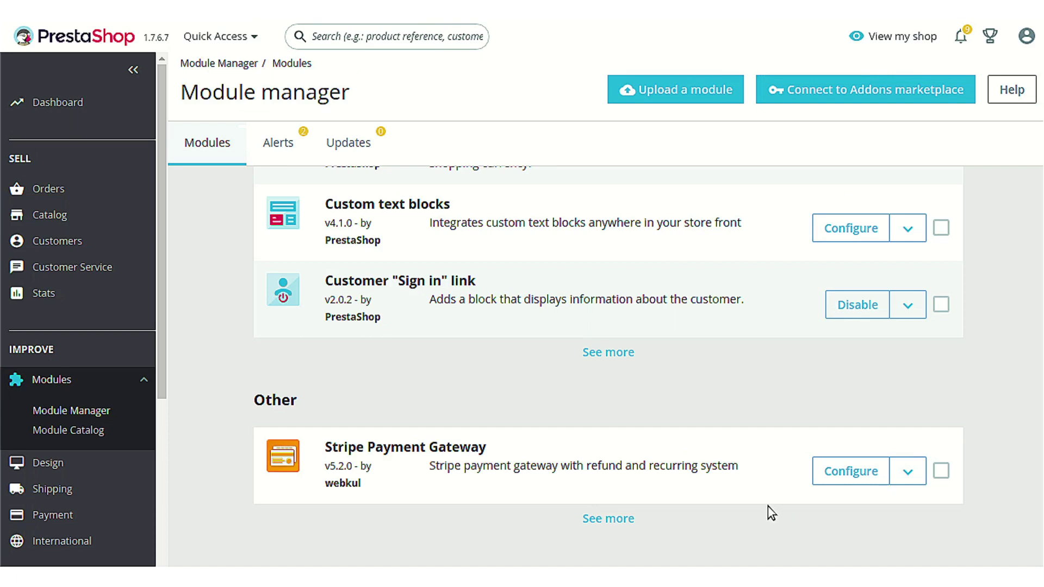
# Open the Stripe Payment Gateway module's configuration page and look over it
pyautogui.click(841, 481)
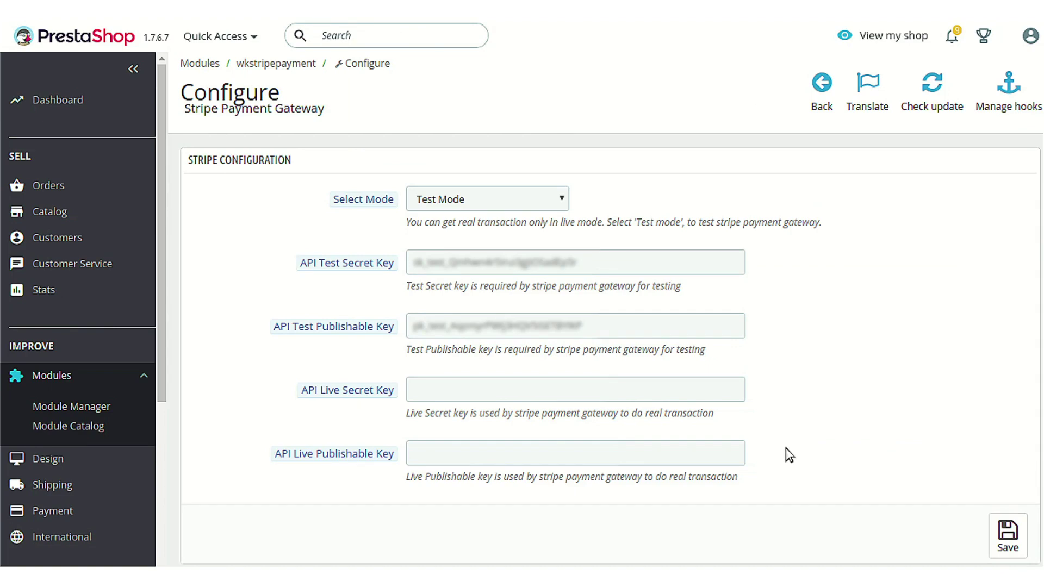
pyautogui.scroll(-3, 790, 456)
pyautogui.scroll(3, 789, 456)
# Check the Select Mode options and keep the payment mode on Test Mode
pyautogui.click(551, 197)
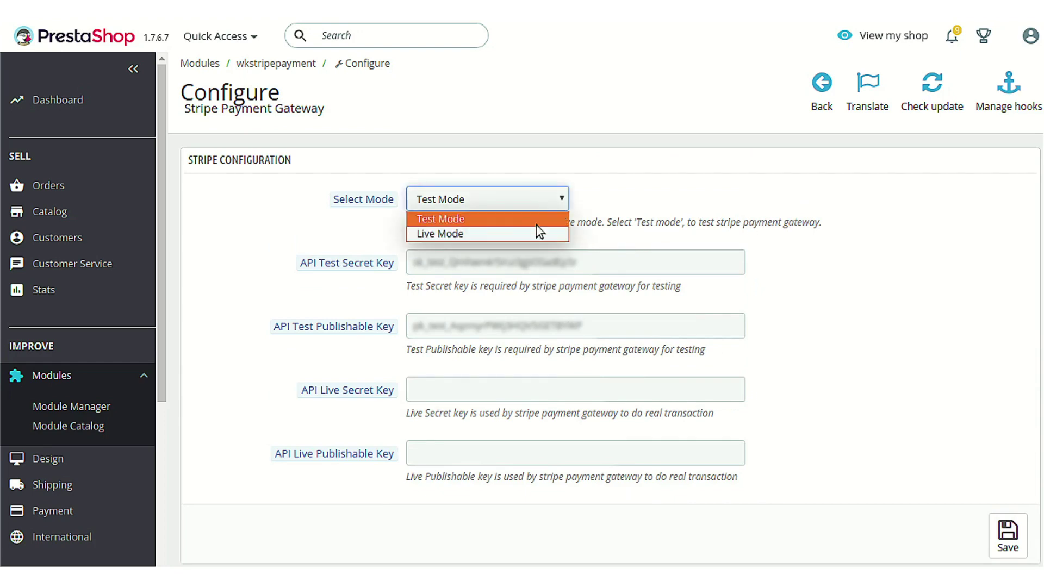
pyautogui.click(534, 198)
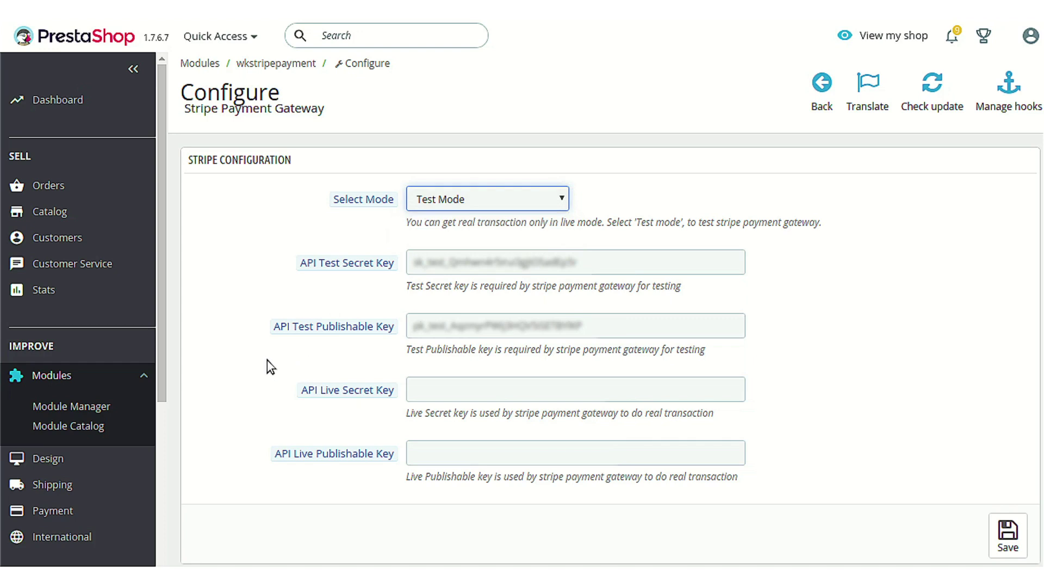
pyautogui.click(235, 332)
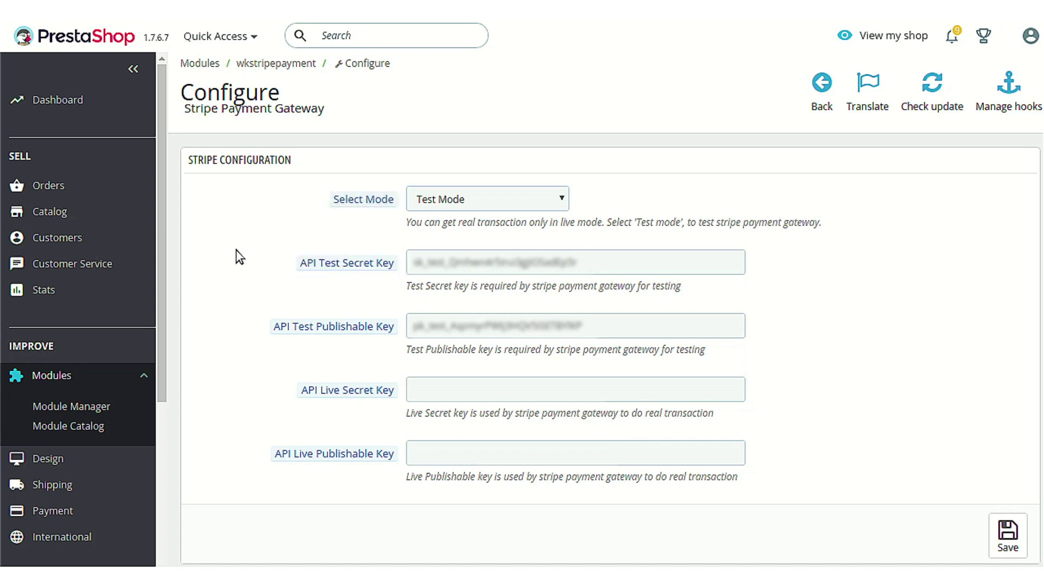
pyautogui.click(566, 208)
pyautogui.click(554, 204)
pyautogui.click(727, 288)
# Scroll through the Stripe configuration and subscription settings to review them
pyautogui.scroll(-5, 769, 307)
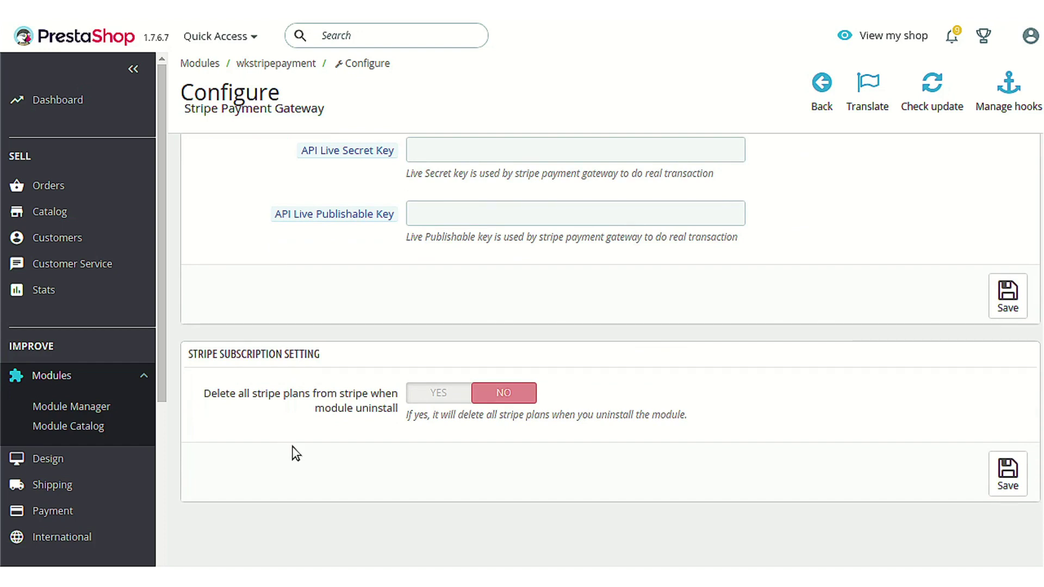
pyautogui.scroll(2, 735, 421)
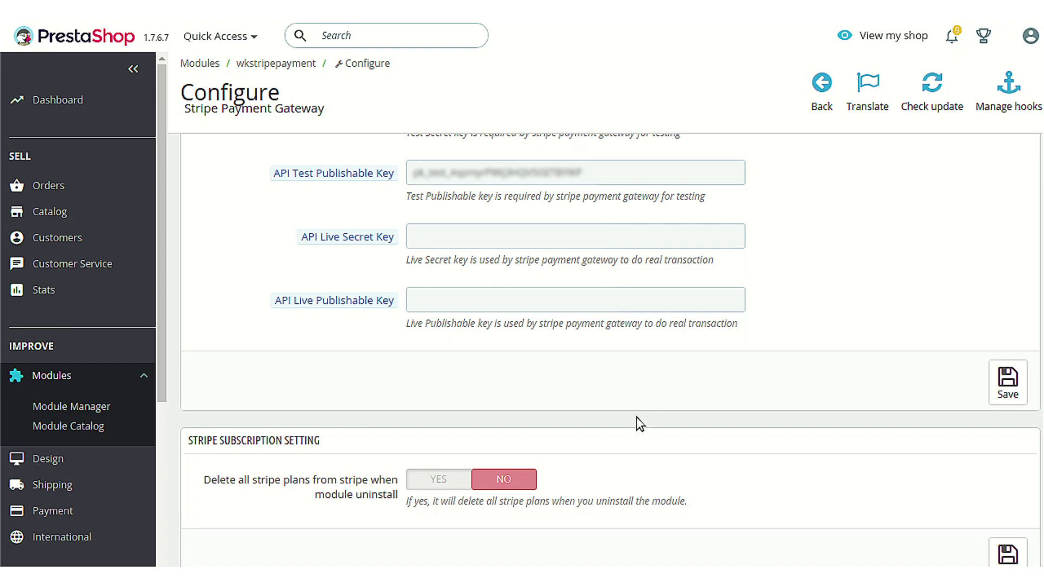
pyautogui.scroll(3, 639, 424)
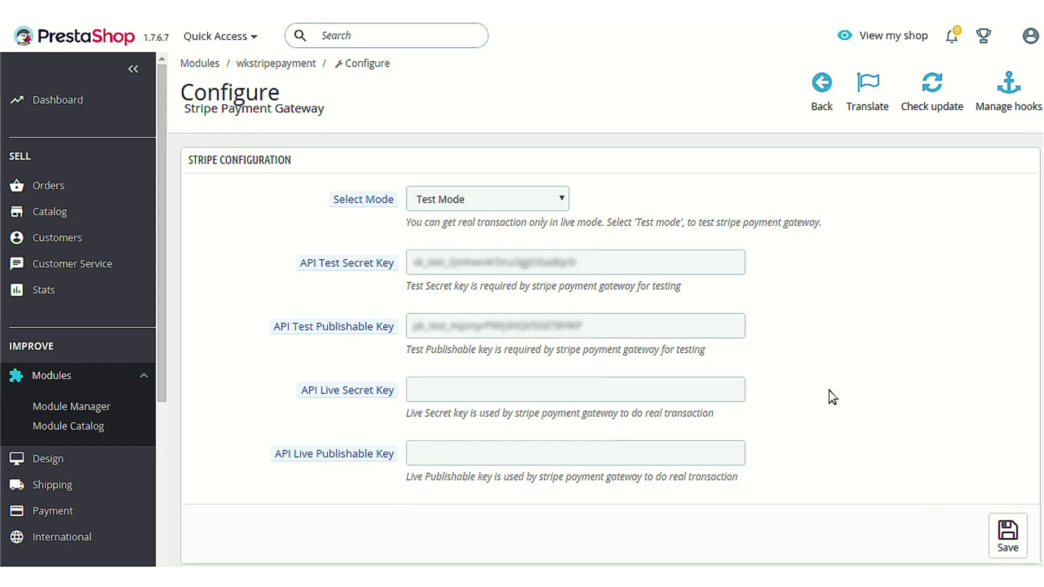
pyautogui.scroll(-3, 832, 397)
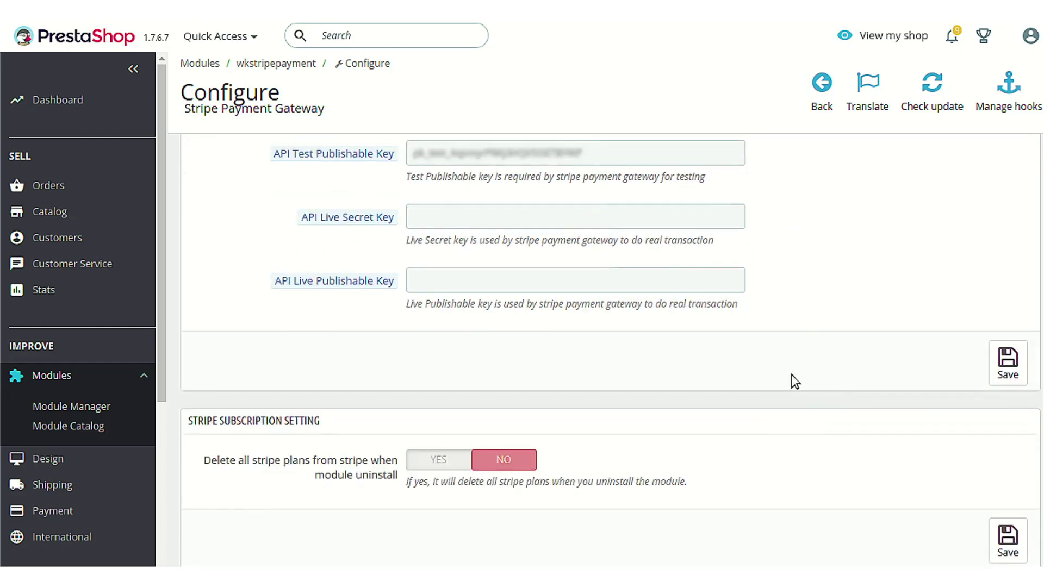
pyautogui.scroll(3, 795, 382)
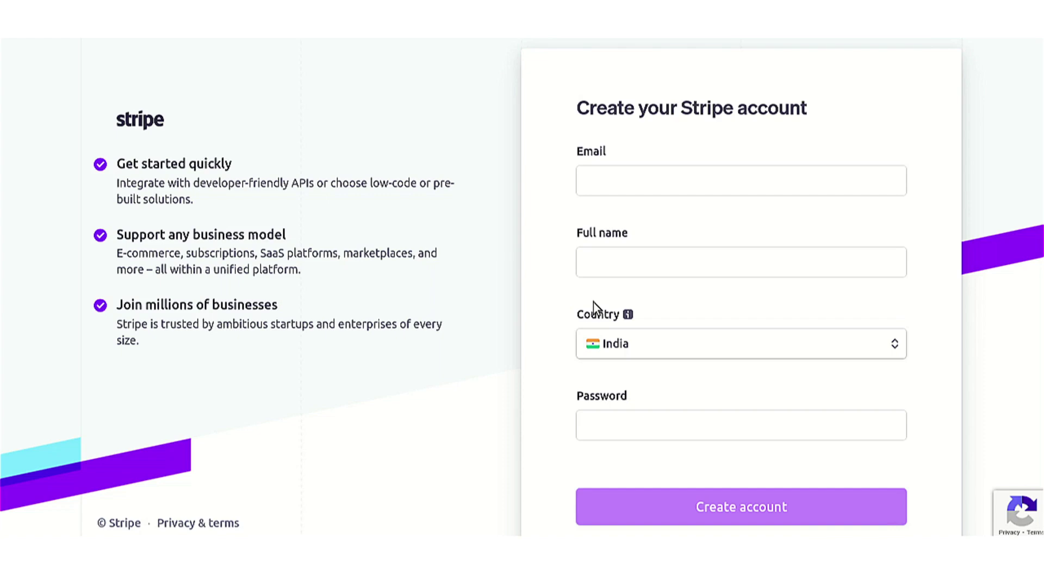
# Sign in to the existing Stripe account with its email and password
pyautogui.scroll(-1, 697, 176)
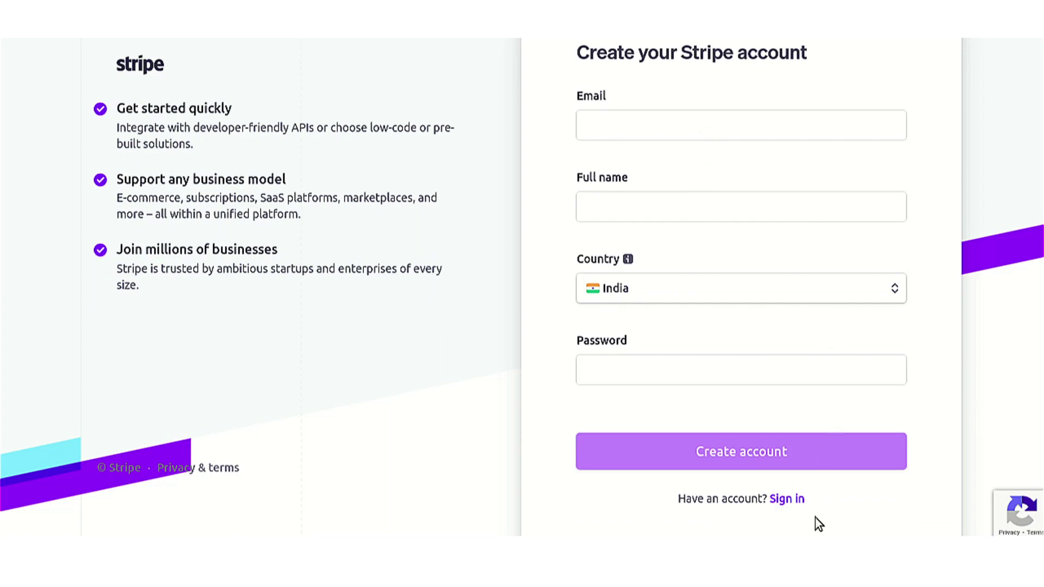
pyautogui.click(795, 501)
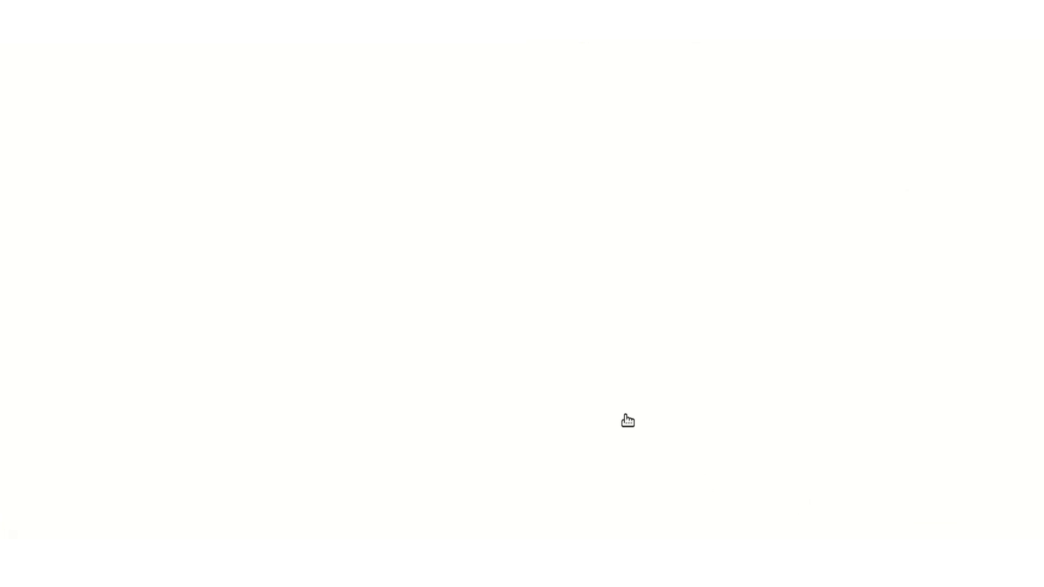
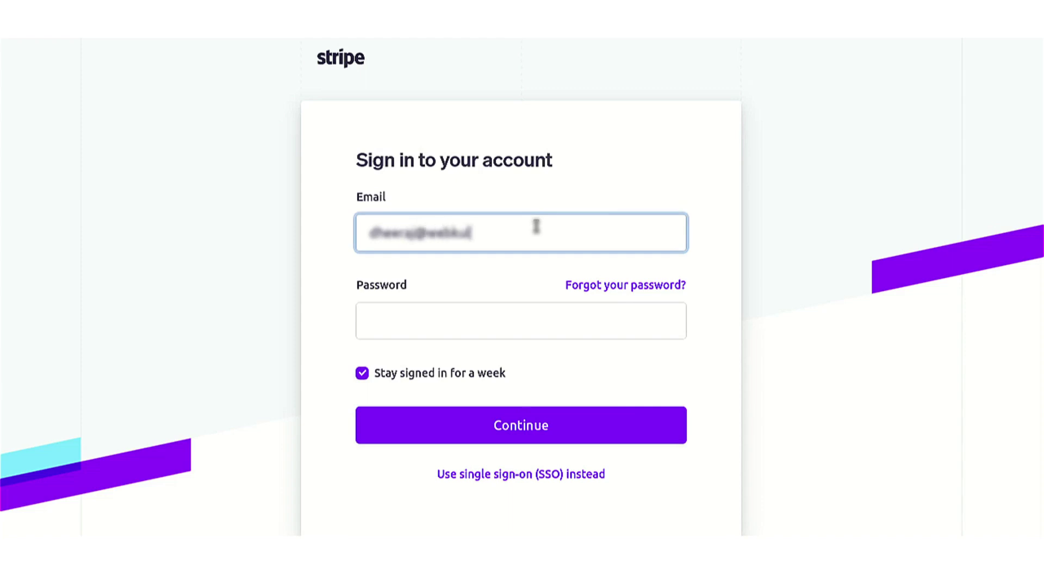
pyautogui.press('Tab')
pyautogui.write('********')
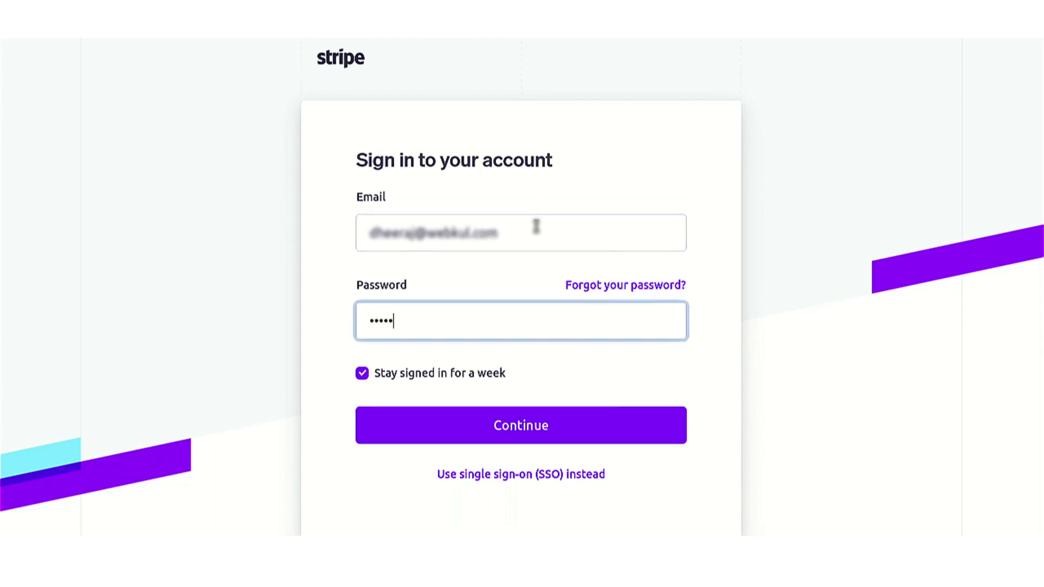
pyautogui.write('*')
pyautogui.press('Return')
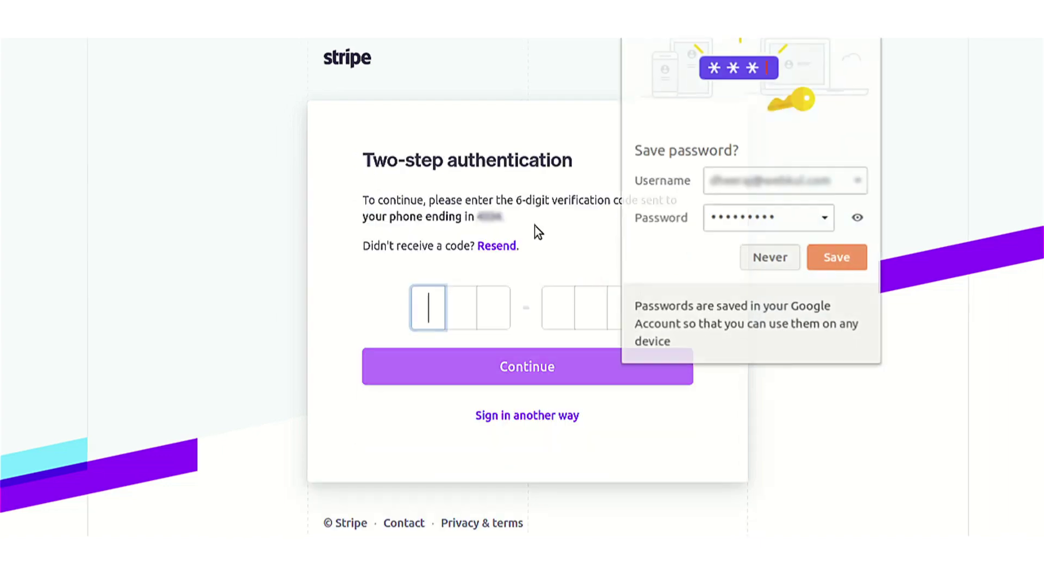
# Decline saving the password and enter the 6-digit two-step verification code
pyautogui.click(770, 259)
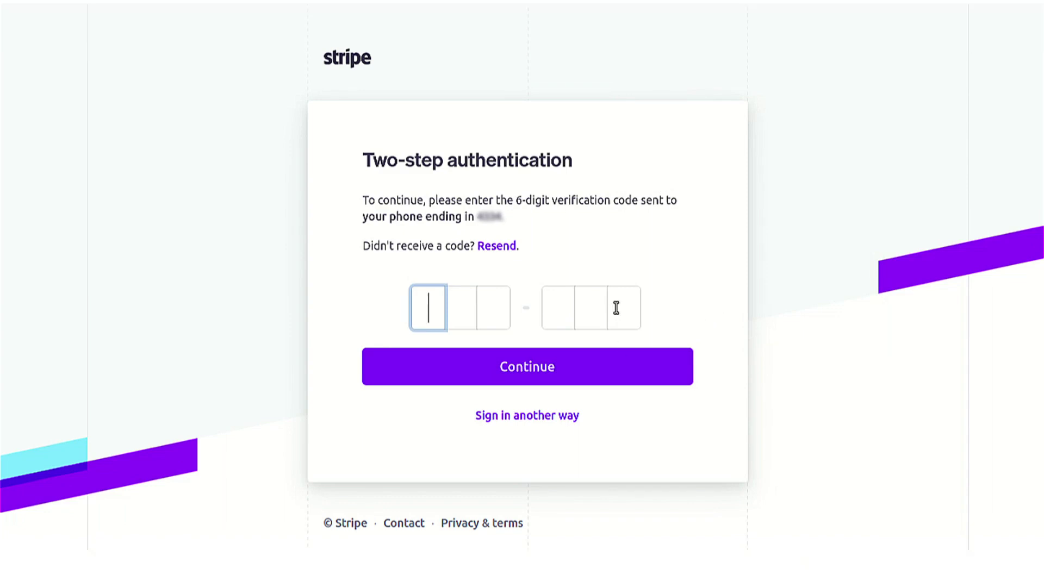
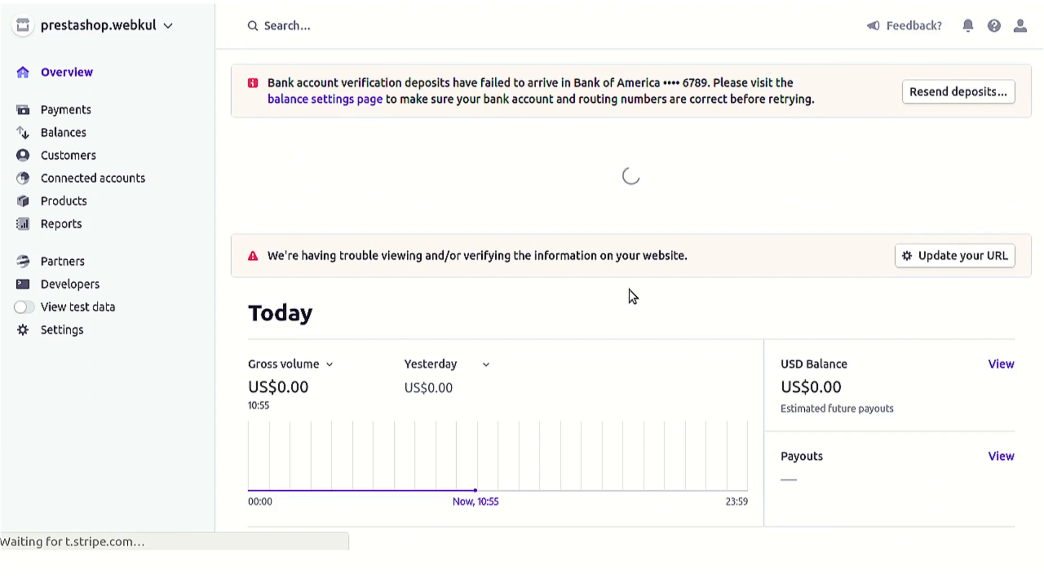
# Switch the dashboard to test data and open Developers > API keys
pyautogui.scroll(-1, 631, 296)
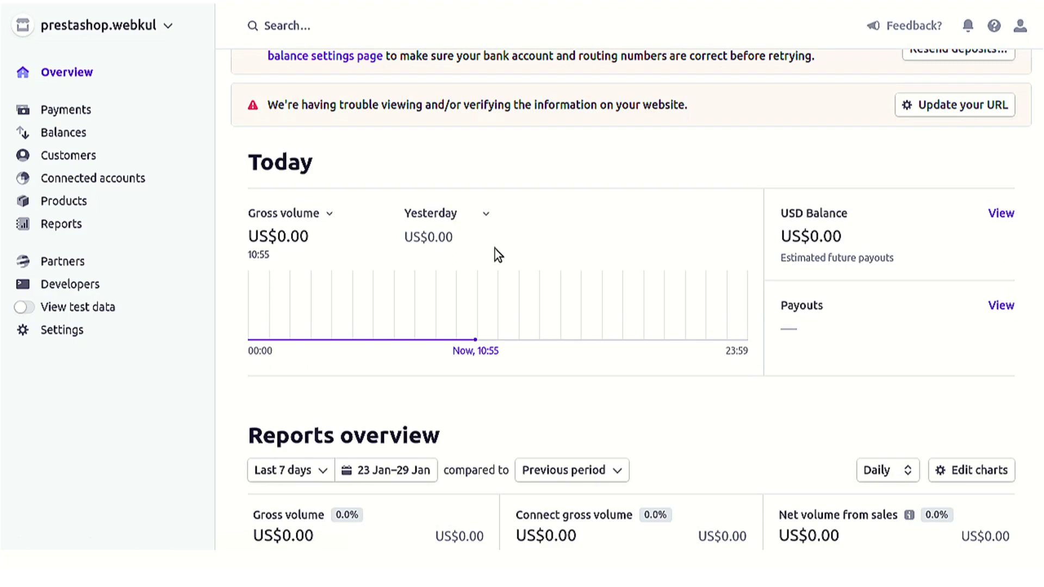
pyautogui.click(61, 311)
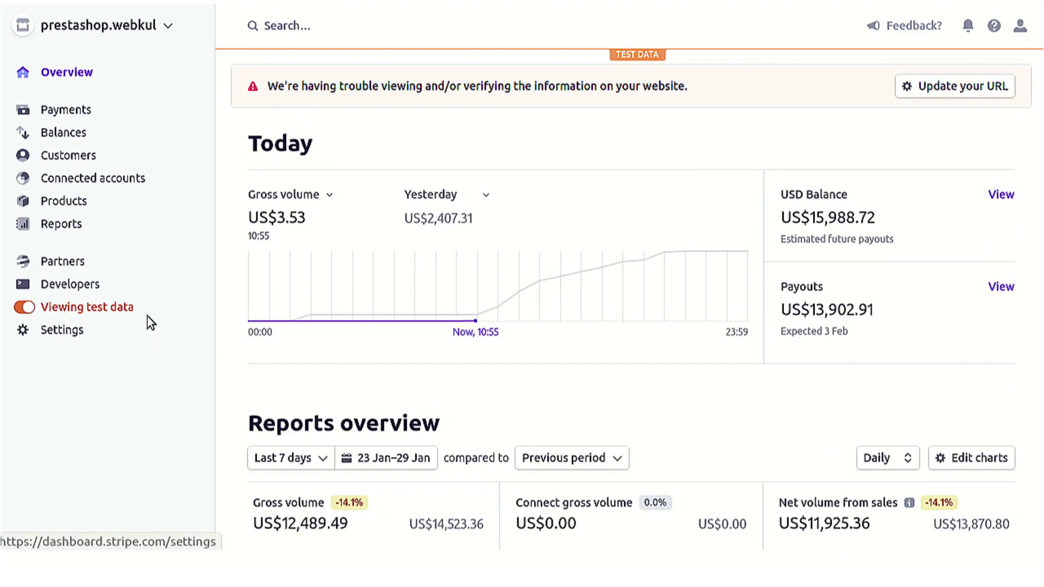
pyautogui.click(80, 283)
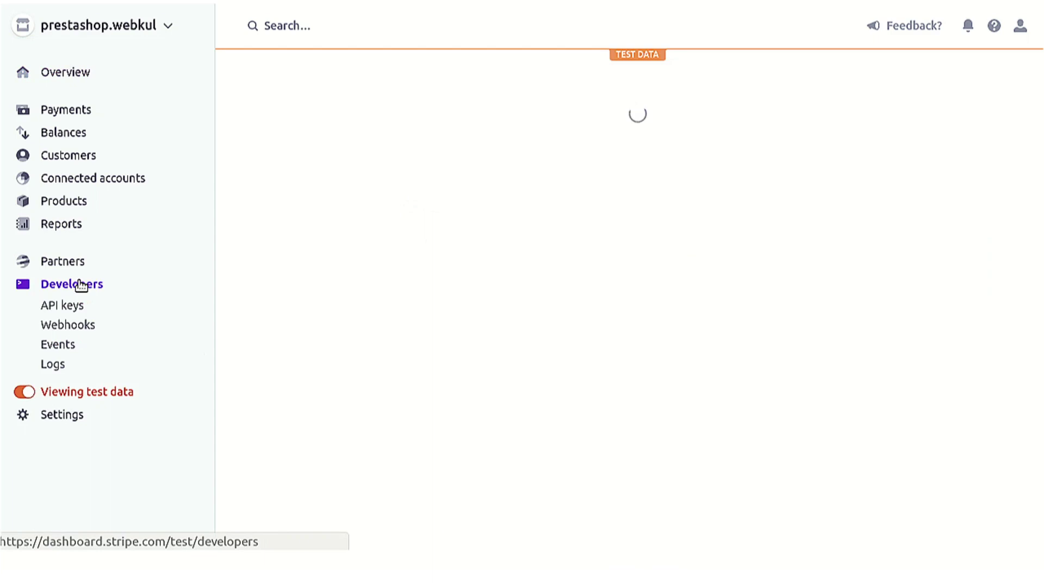
pyautogui.click(72, 307)
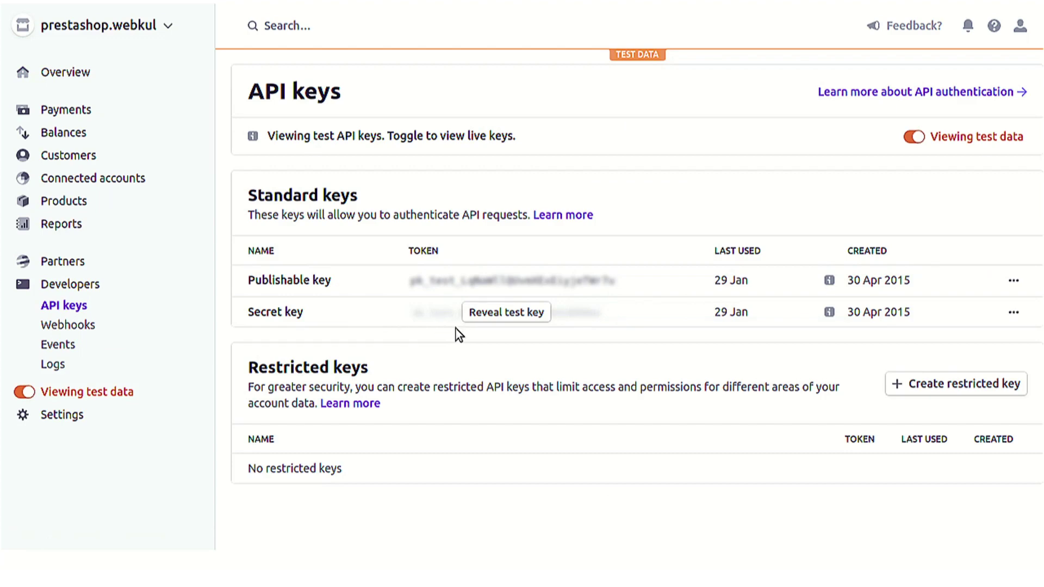
# Switch back to live data and reveal the live secret key
pyautogui.click(25, 392)
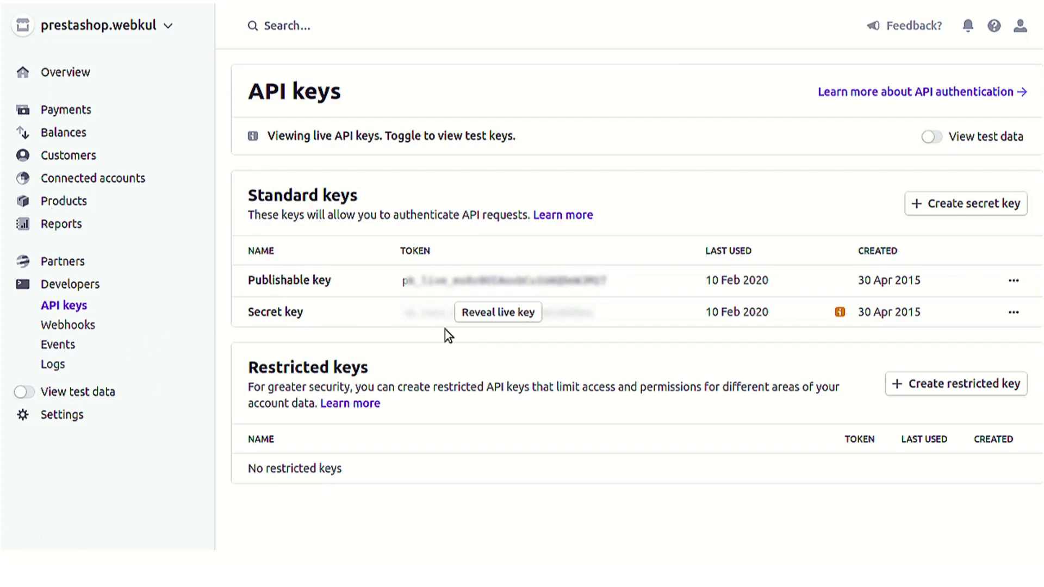
pyautogui.click(499, 312)
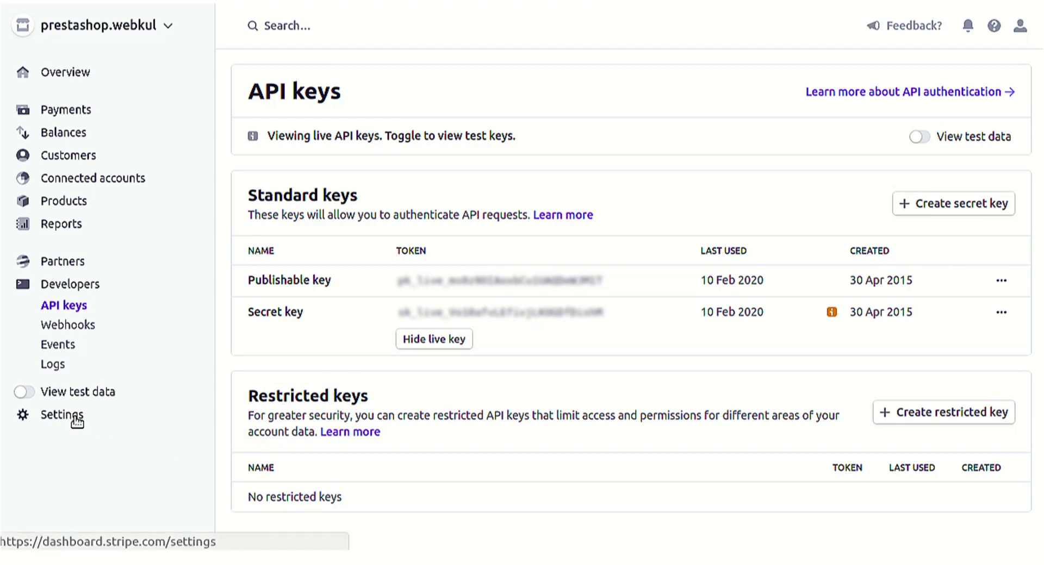
pyautogui.click(75, 417)
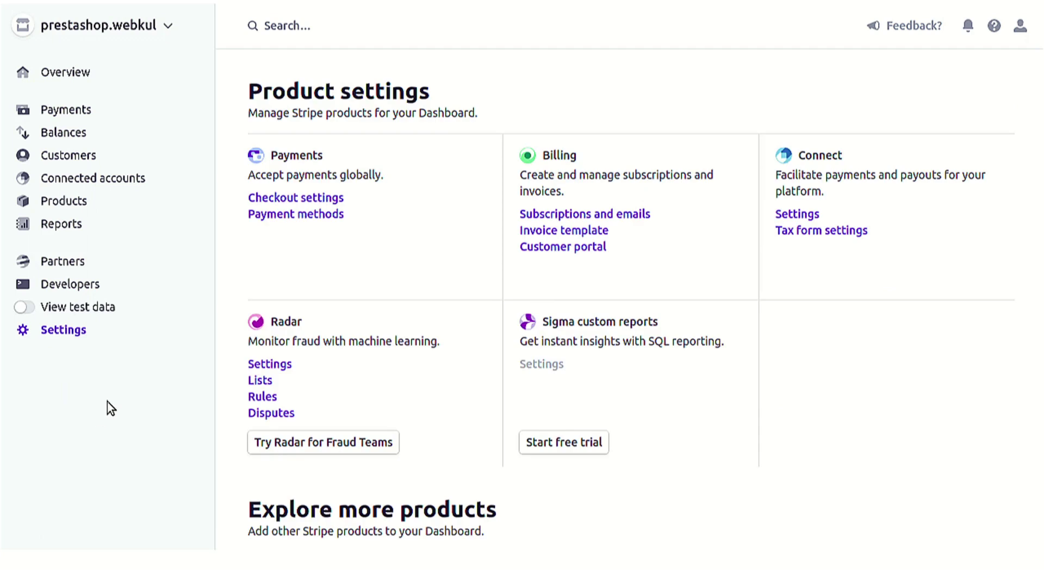
# Open Stripe's Checkout settings and scroll through them to review
pyautogui.click(326, 197)
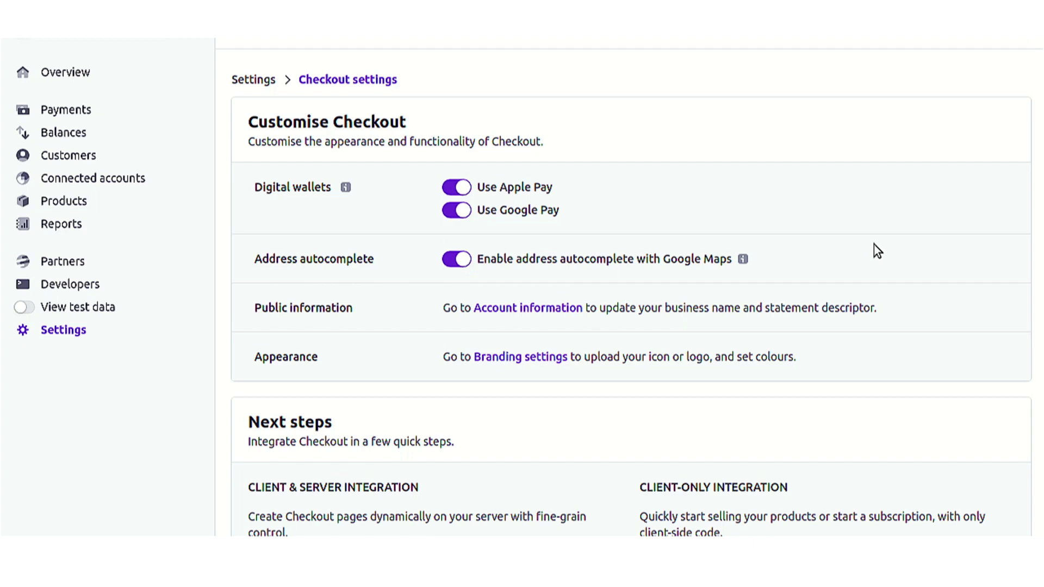
pyautogui.scroll(-3, 874, 244)
pyautogui.scroll(3, 474, 231)
pyautogui.scroll(-10, 955, 246)
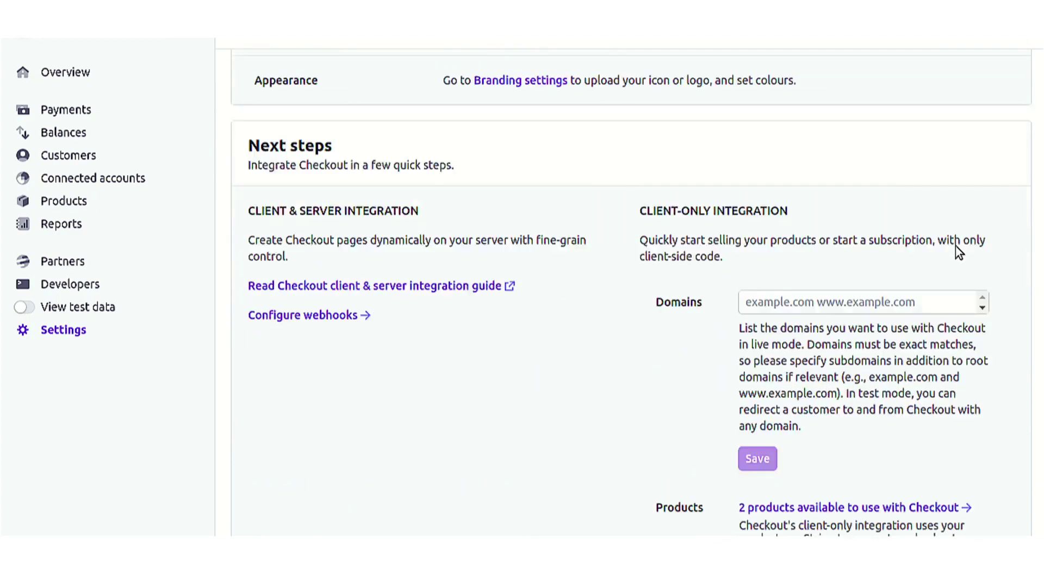
pyautogui.scroll(10, 883, 287)
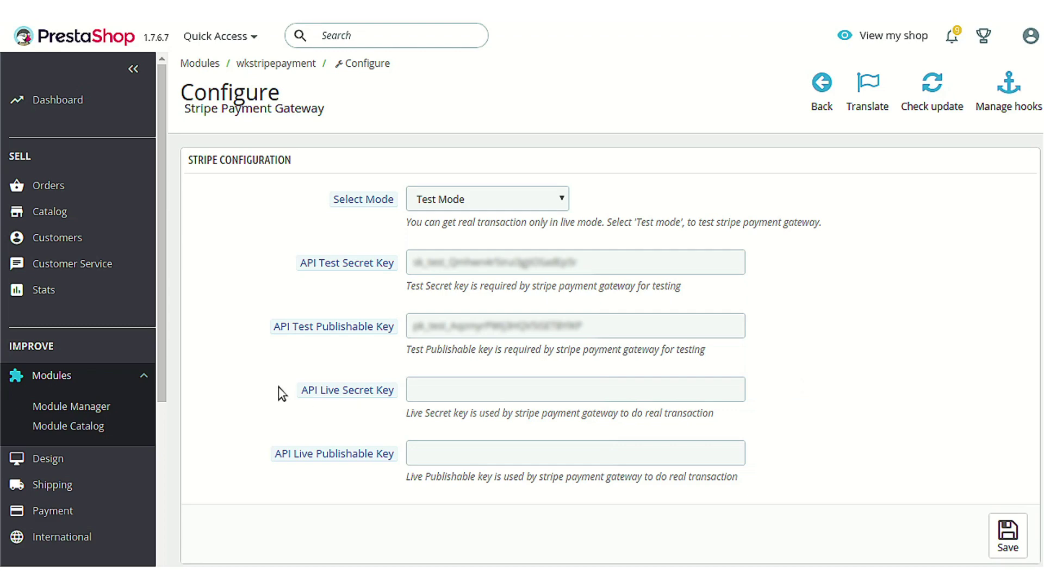
# Expand Stripe Payment > Stripe Manager in the sidebar and open Stripe Plans
pyautogui.scroll(-4, 257, 373)
pyautogui.scroll(-5, 148, 407)
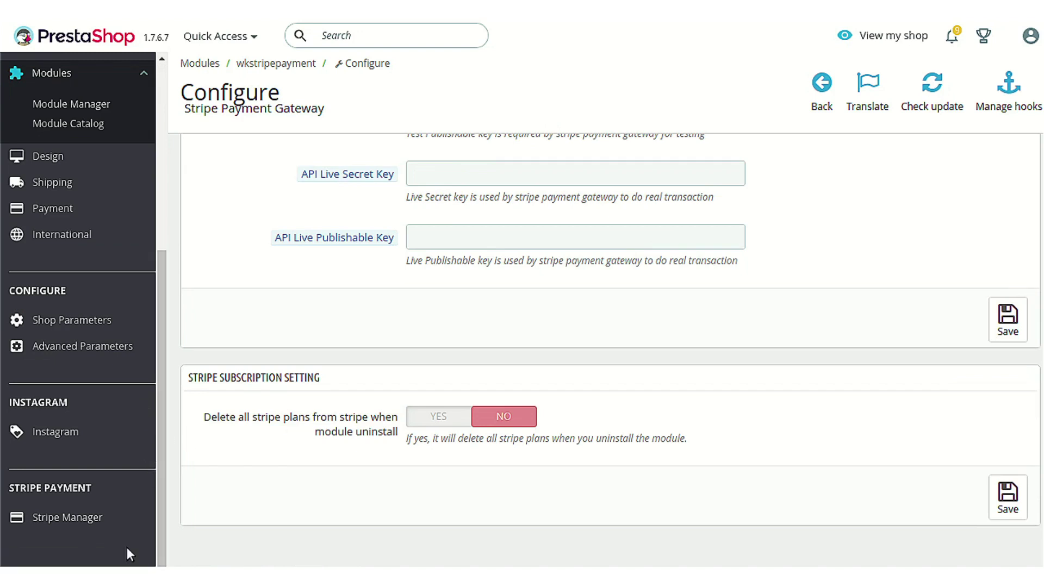
pyautogui.click(138, 519)
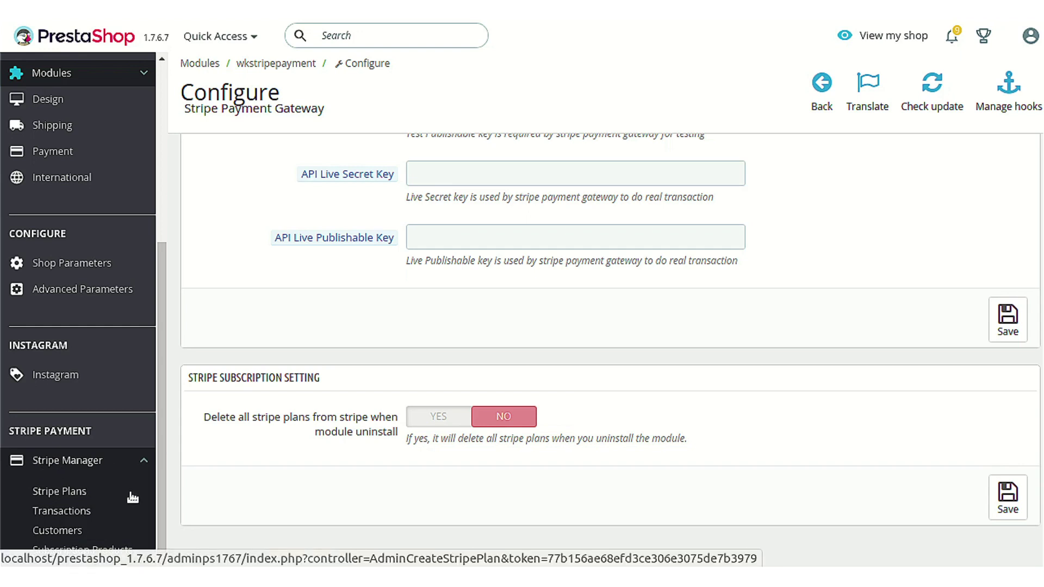
pyautogui.click(79, 493)
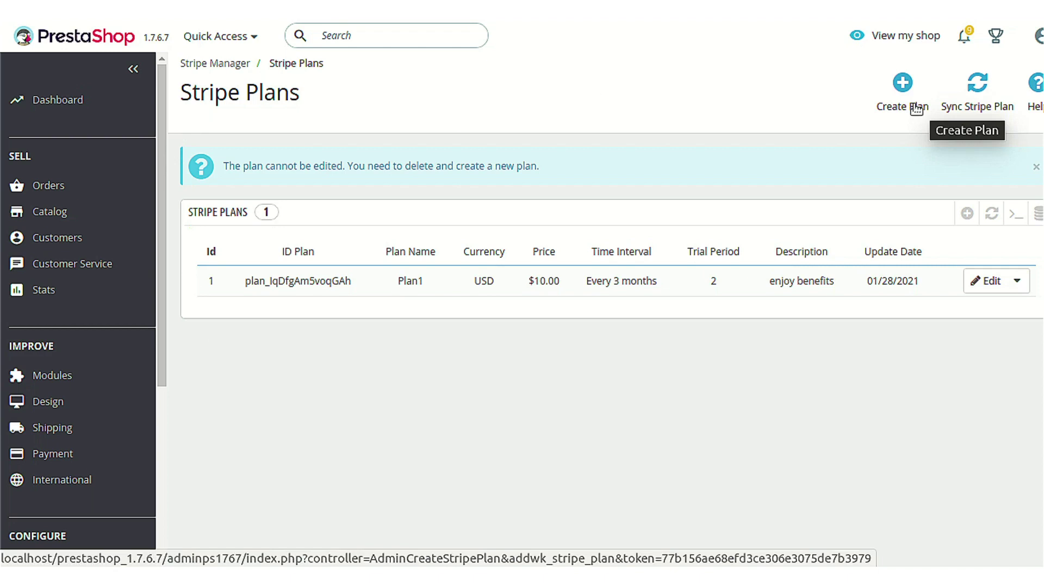
# Start a new Stripe plan and place the cursor in the Plan Name field
pyautogui.click(917, 109)
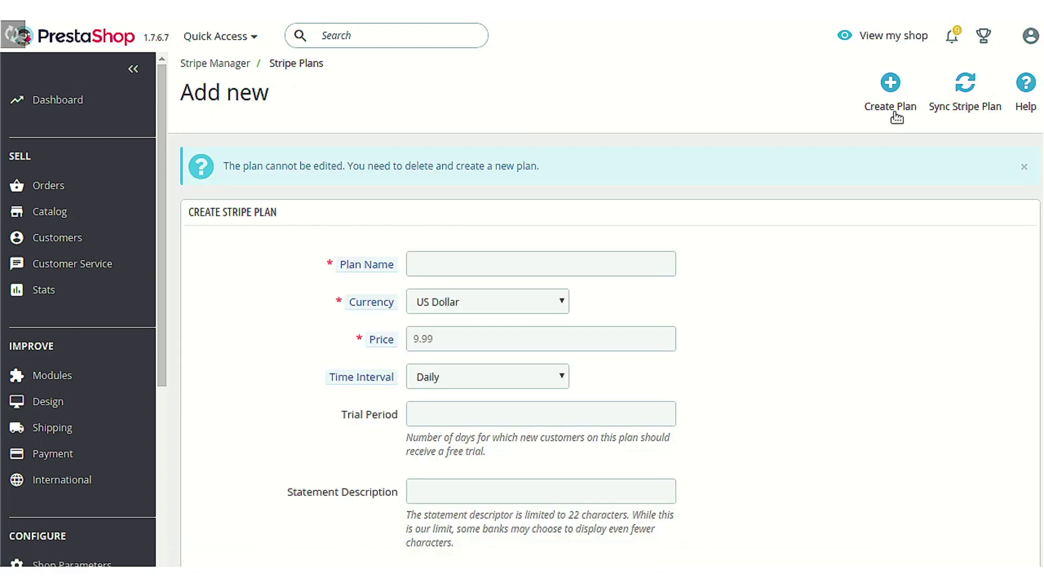
pyautogui.scroll(-2, 744, 288)
pyautogui.scroll(1, 749, 289)
pyautogui.scroll(1, 745, 288)
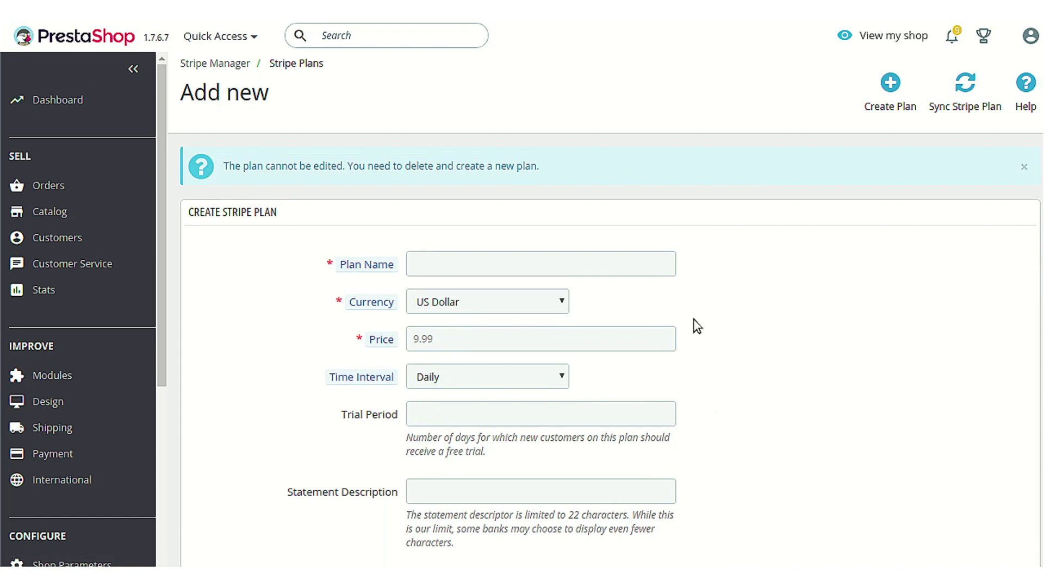
pyautogui.click(602, 266)
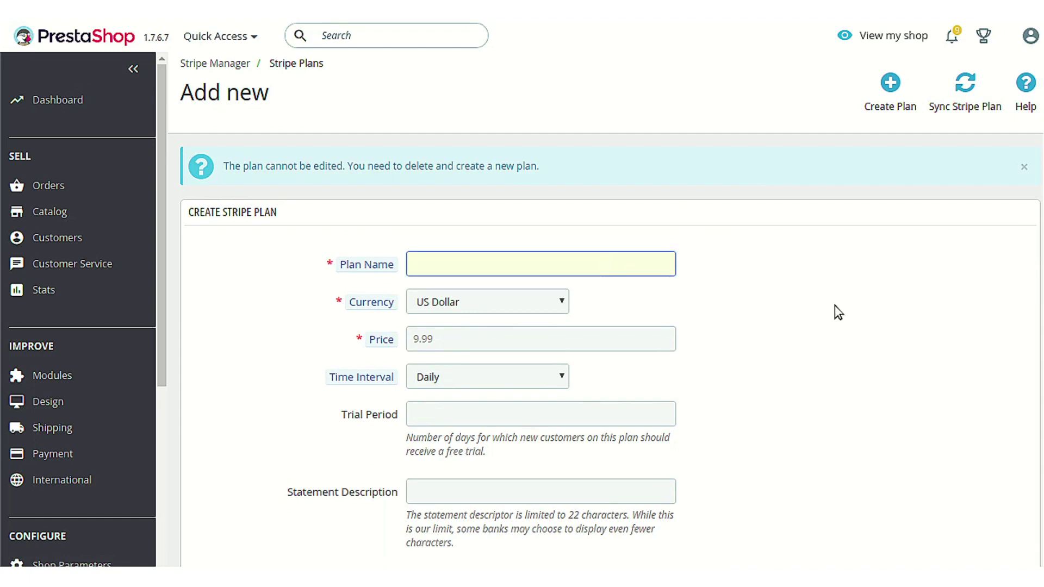
# Check the Currency options, confirming US Dollar is the only choice
pyautogui.click(546, 302)
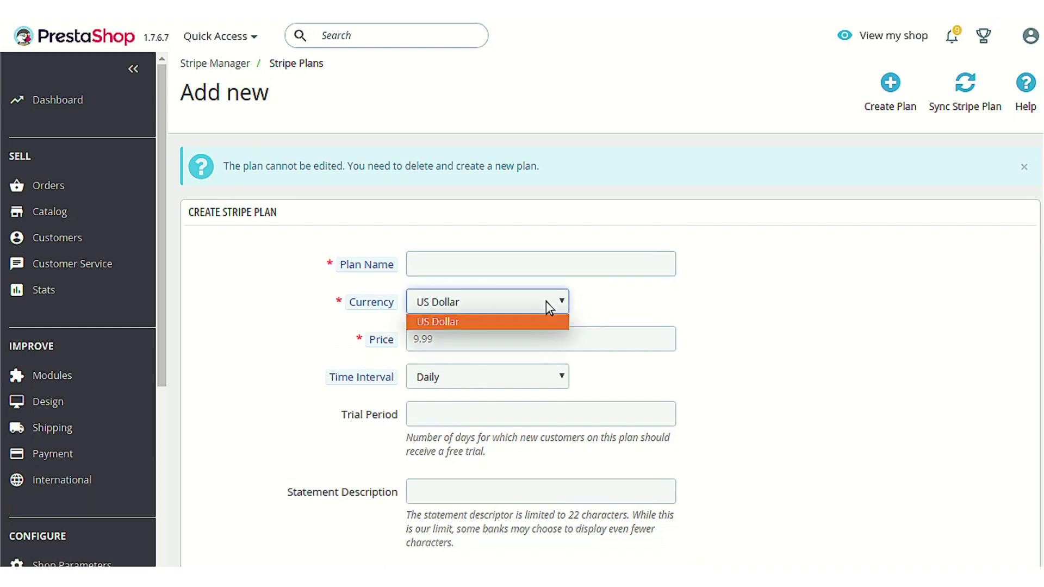
pyautogui.click(831, 302)
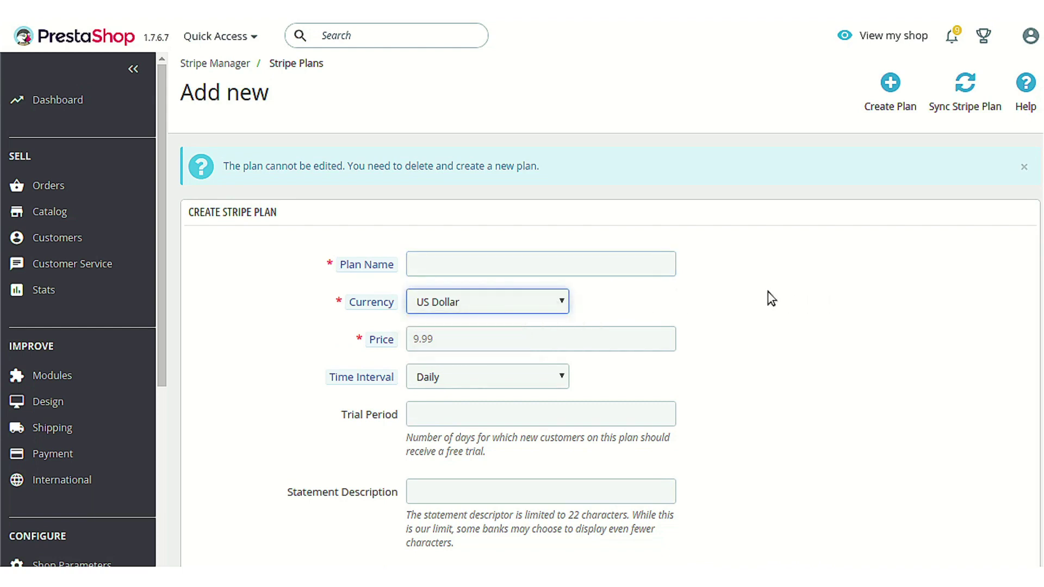
pyautogui.click(718, 298)
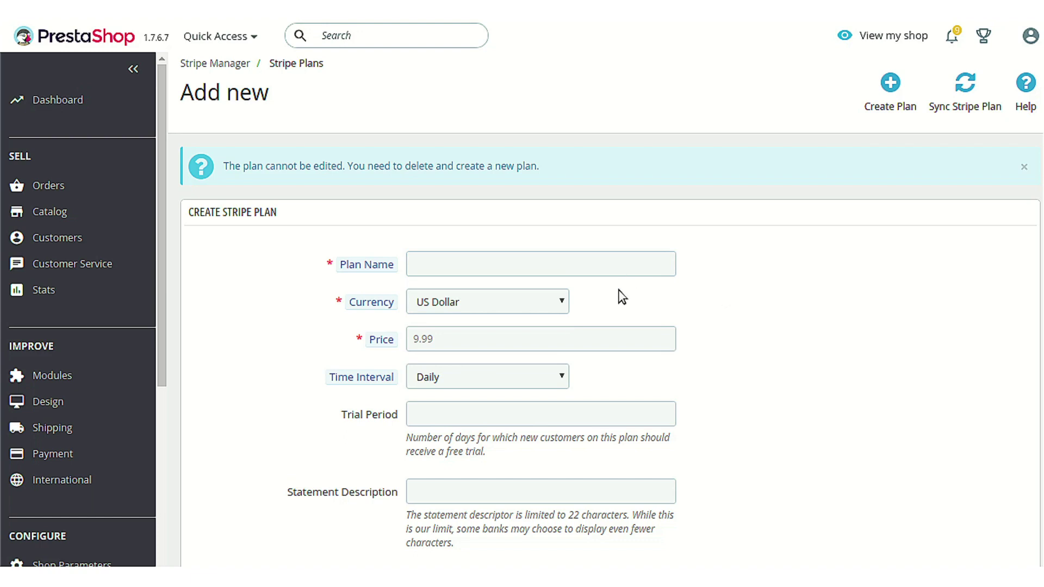
pyautogui.click(554, 311)
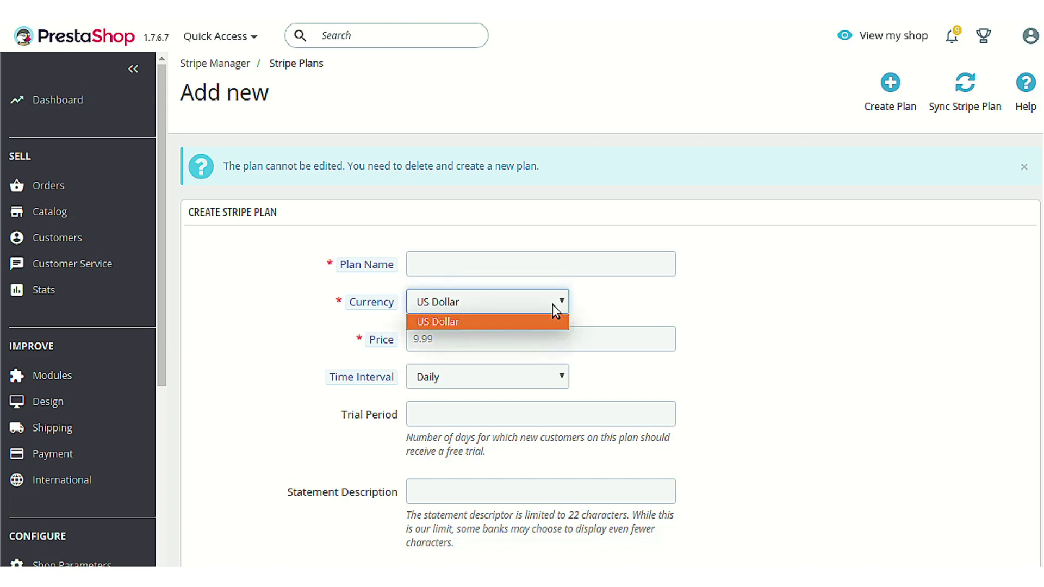
pyautogui.click(551, 305)
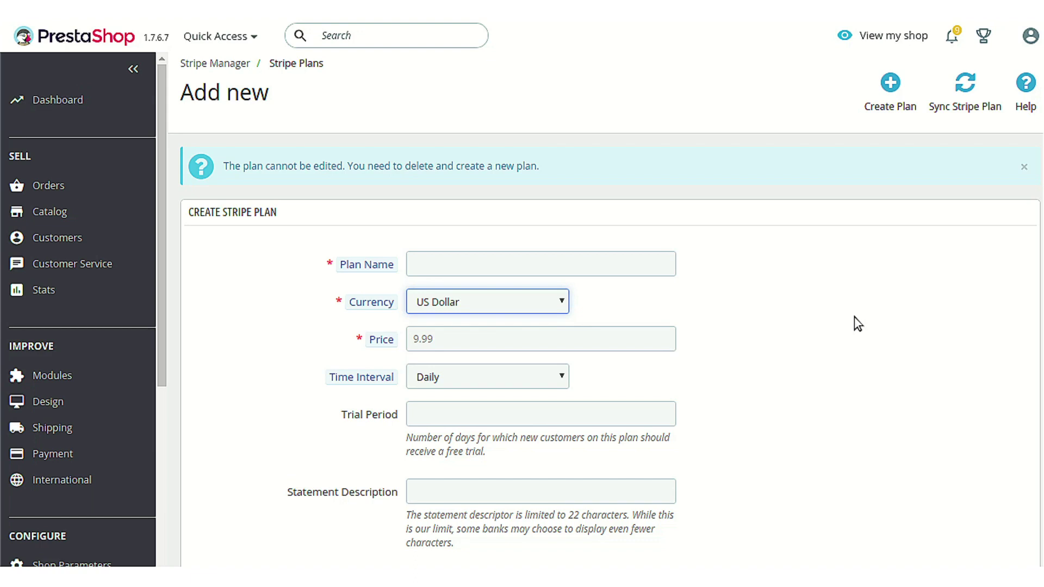
pyautogui.moveTo(354, 302)
pyautogui.click(735, 289)
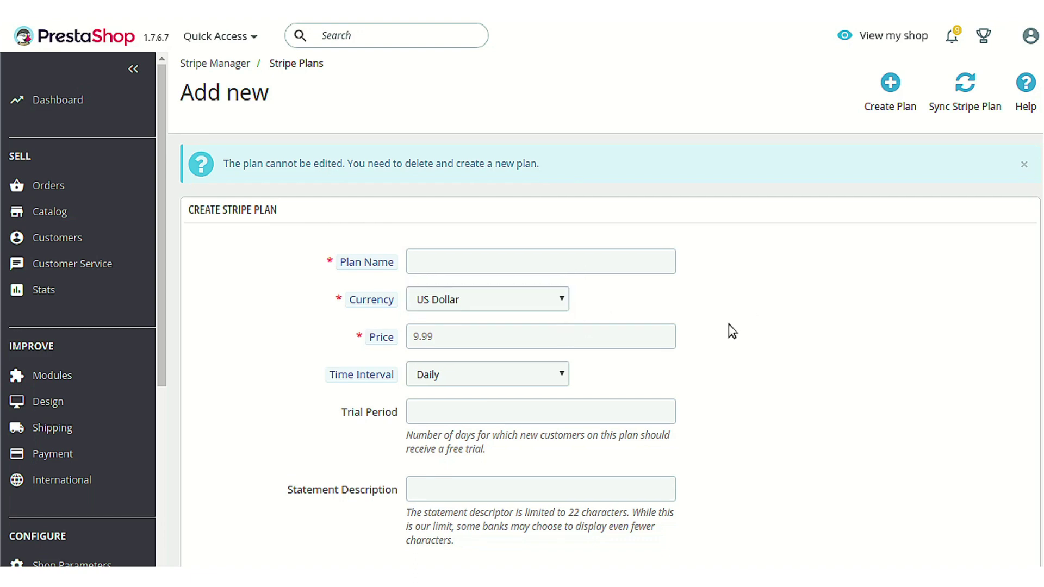
pyautogui.scroll(-2, 727, 329)
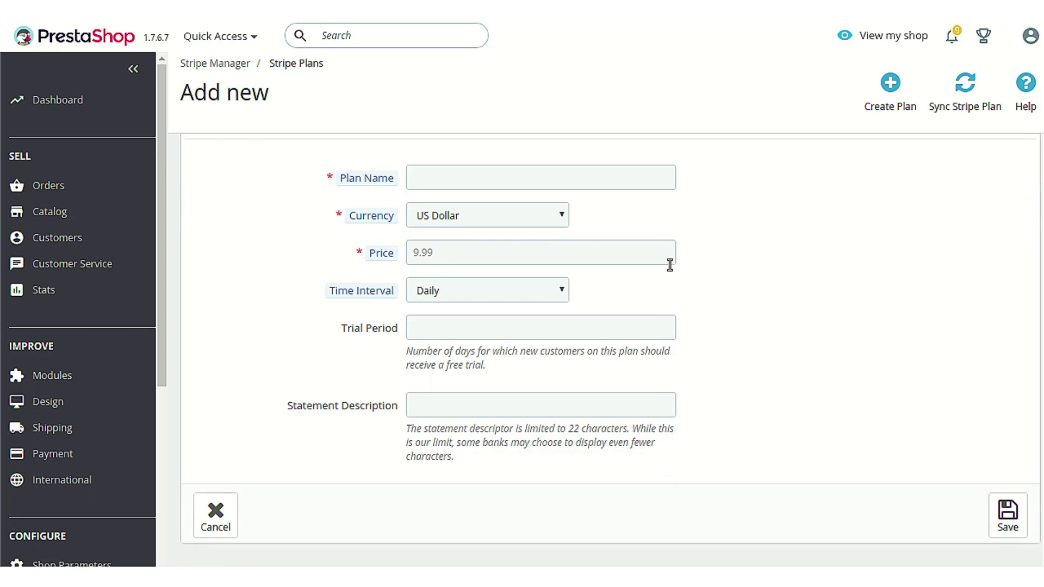
# Check the Time Interval options leaving Daily, then visit the Trial Period and Statement Description fields
pyautogui.click(504, 289)
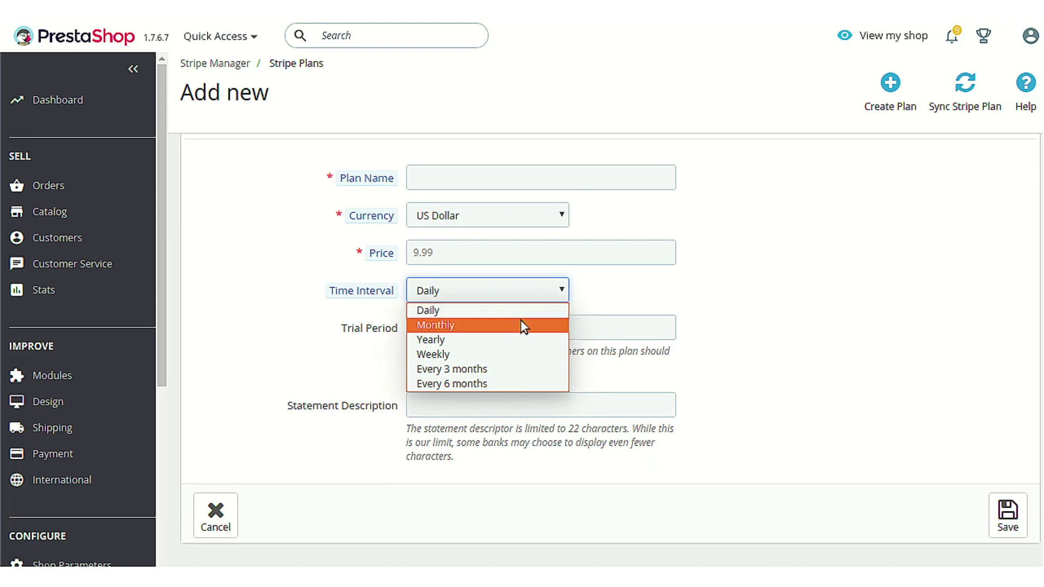
pyautogui.click(750, 309)
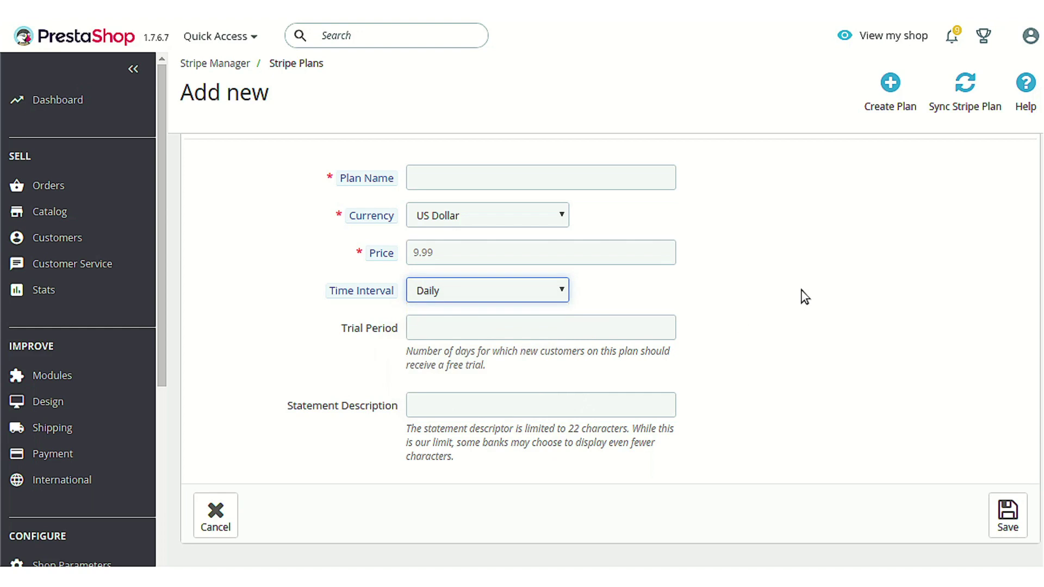
pyautogui.scroll(-1, 761, 298)
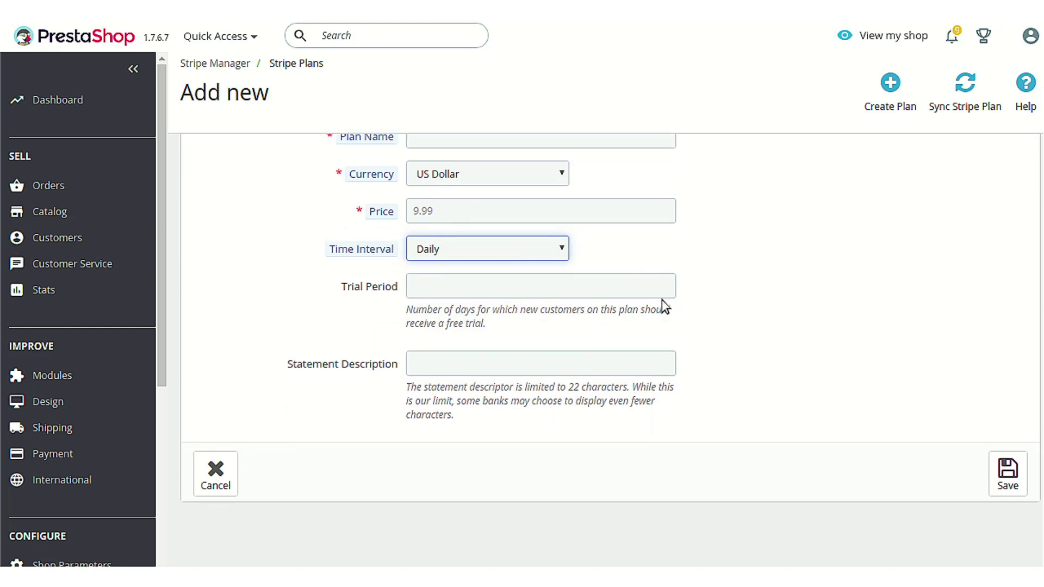
pyautogui.click(652, 286)
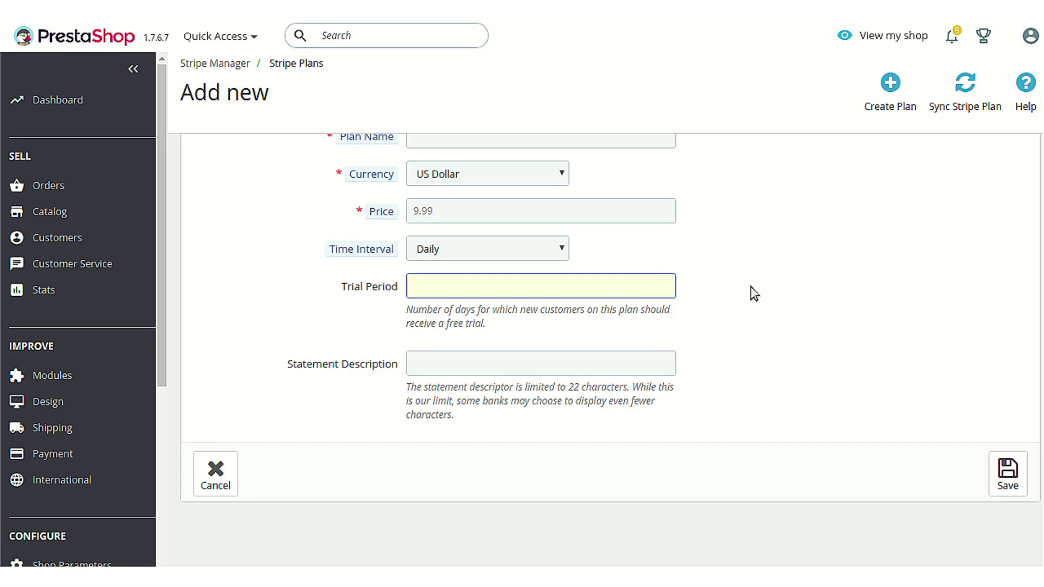
pyautogui.click(655, 368)
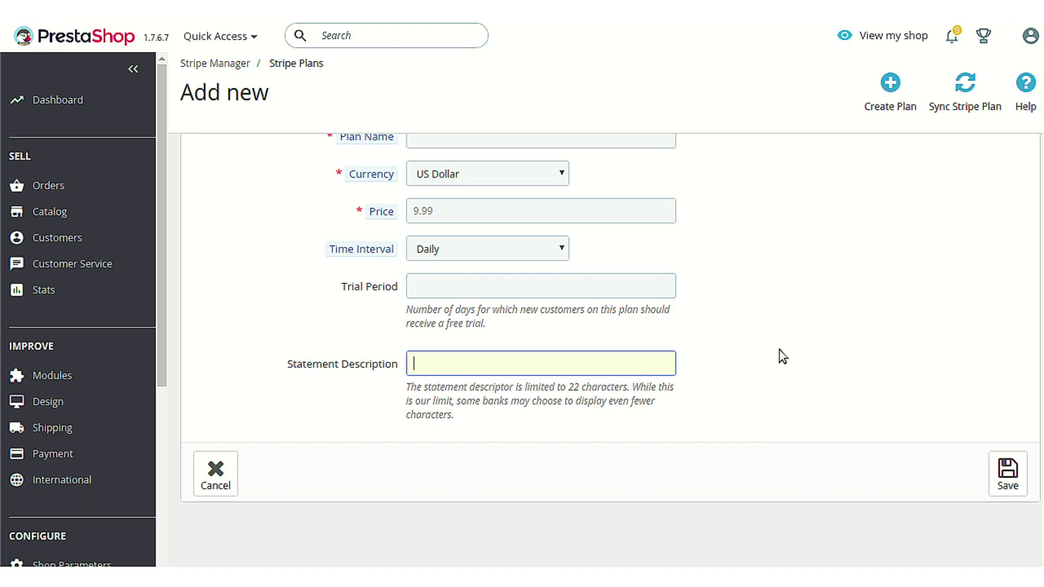
# Leave the plan form unsaved and return to the Stripe Plans list
pyautogui.scroll(2, 779, 349)
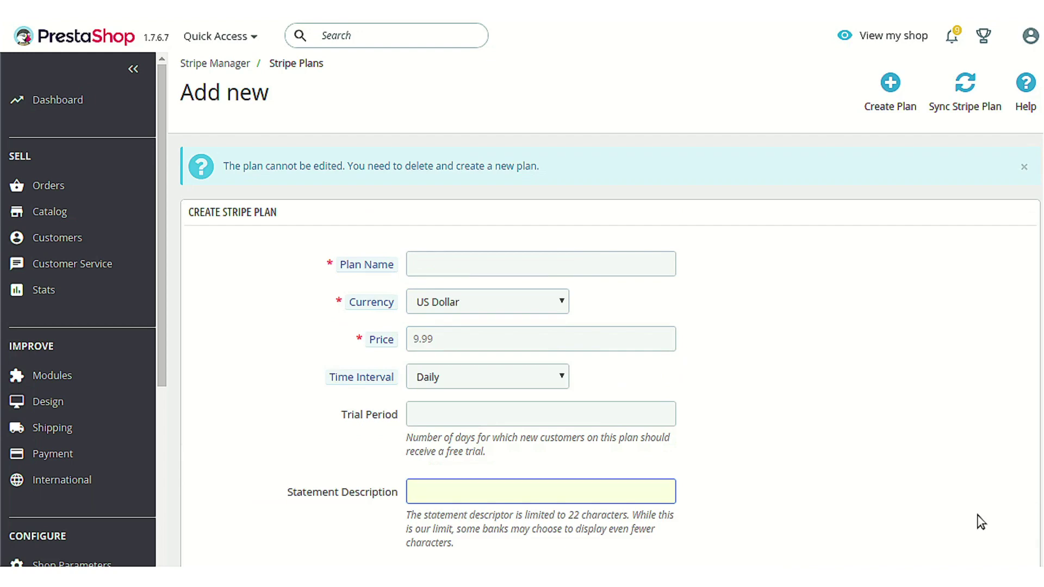
pyautogui.scroll(-2, 979, 524)
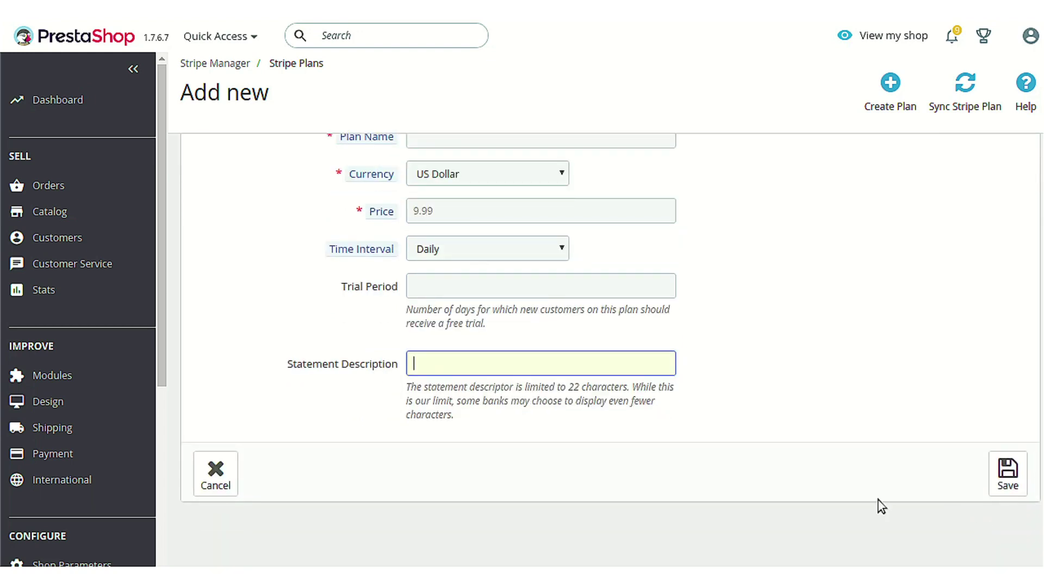
pyautogui.scroll(2, 877, 506)
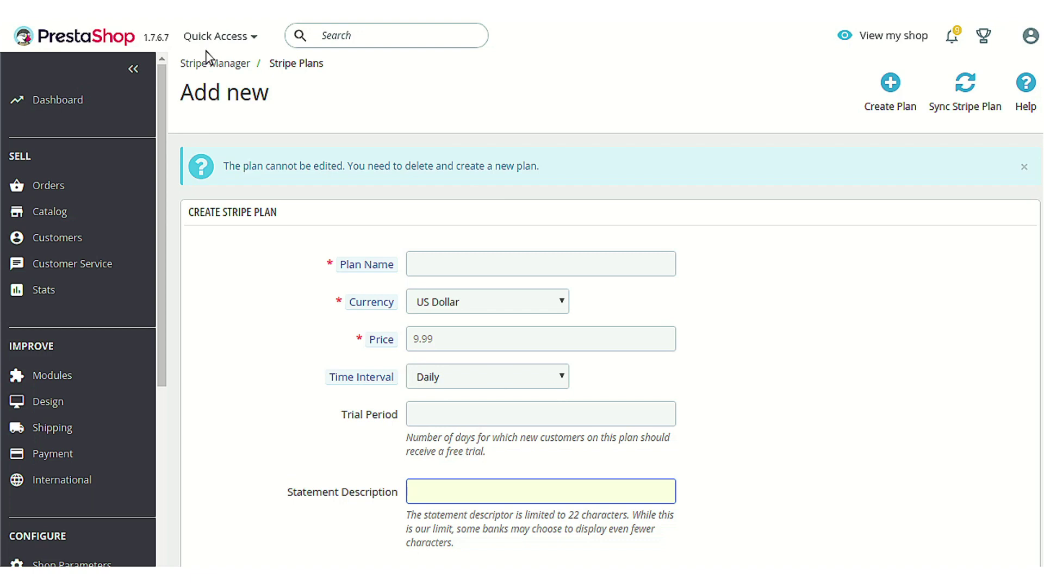
pyautogui.click(303, 64)
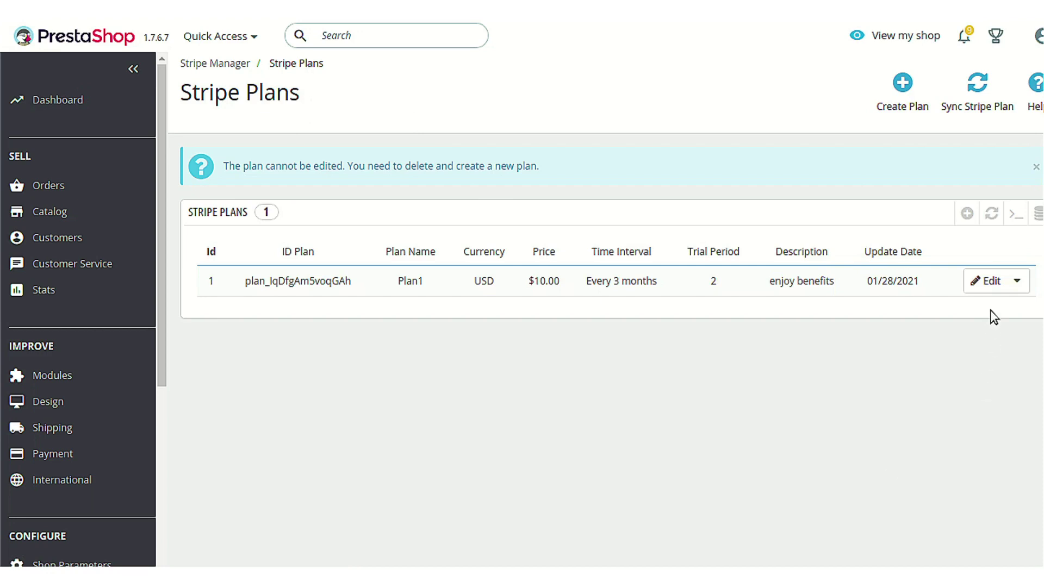
# Open Plan1 ($10.00 every 3 months) for editing from the Stripe Plans list
pyautogui.click(981, 282)
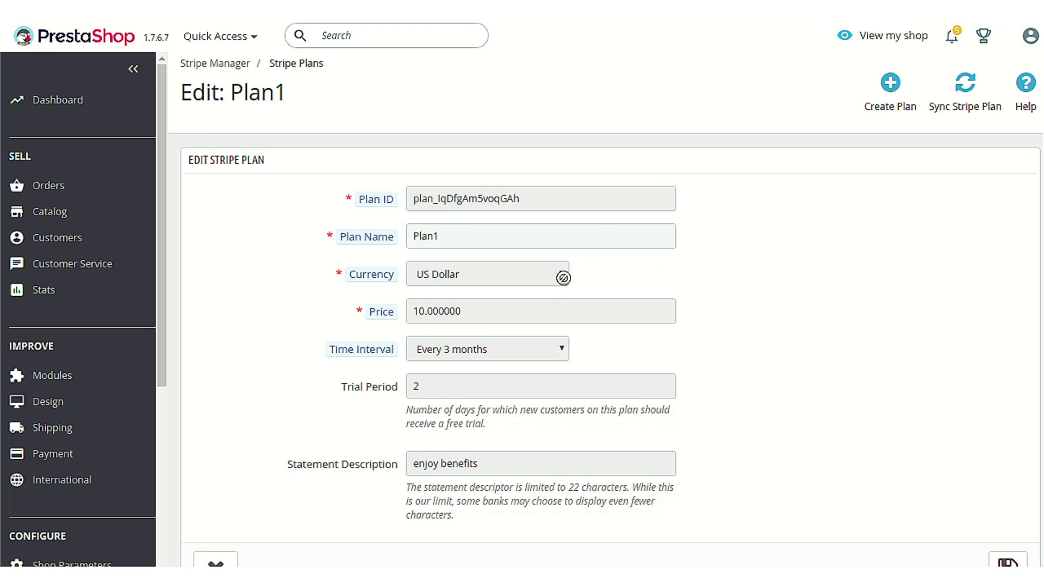
pyautogui.scroll(-2, 802, 294)
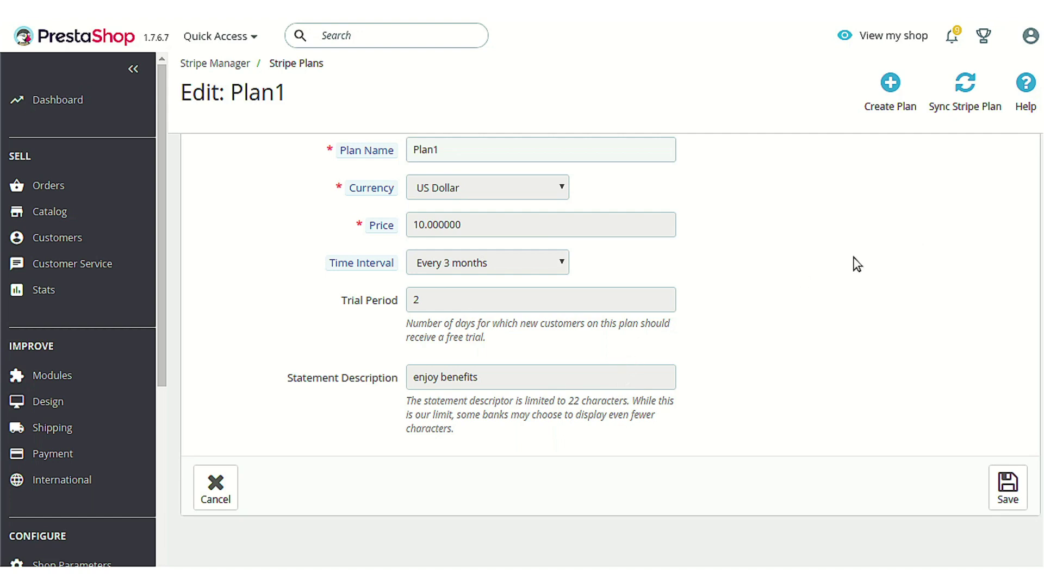
pyautogui.scroll(2, 854, 263)
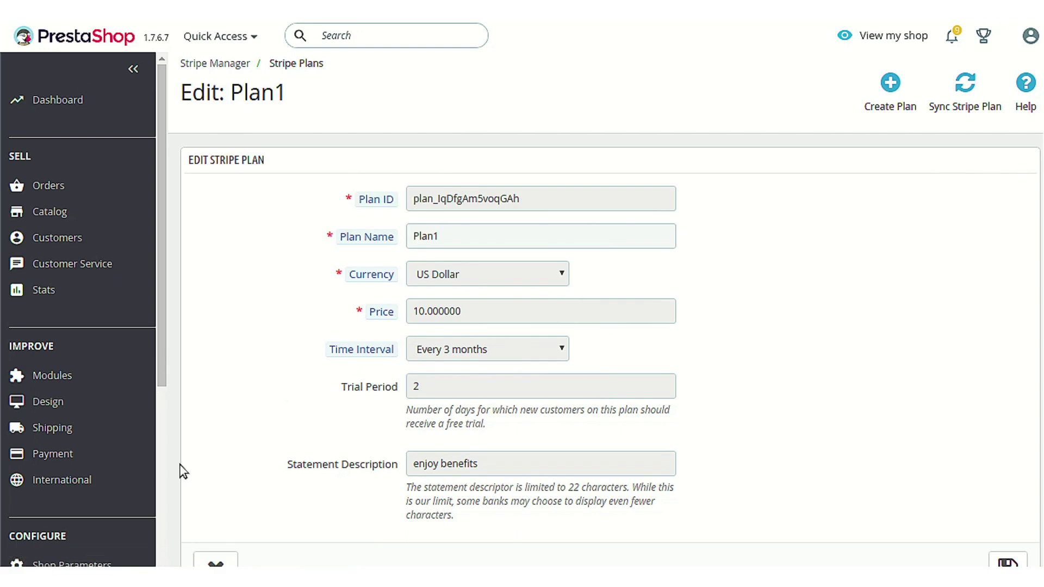
pyautogui.scroll(-6, 161, 473)
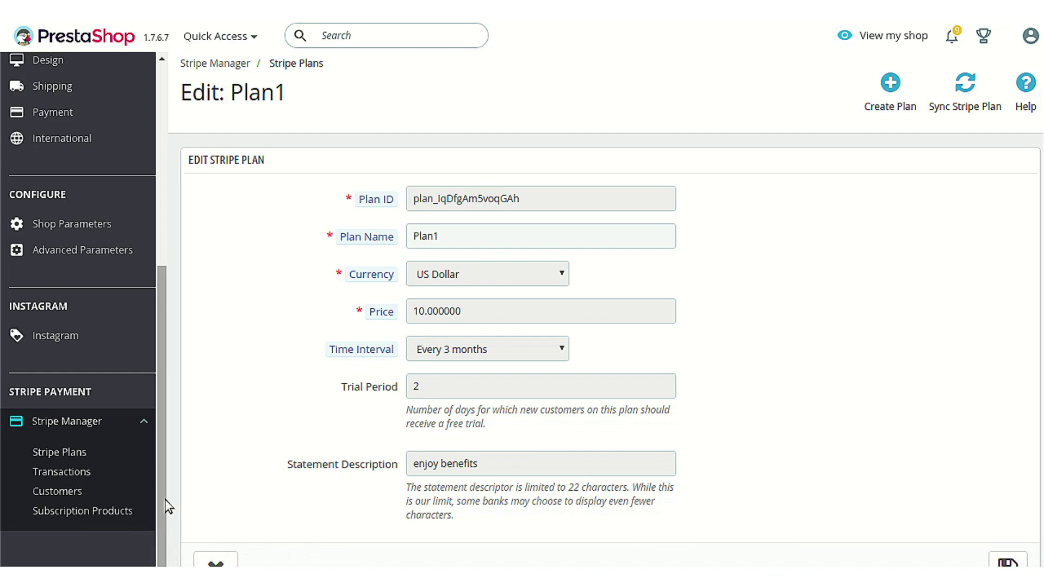
# Open the Subscription Products overview and start assigning a product to Plan1
pyautogui.click(90, 514)
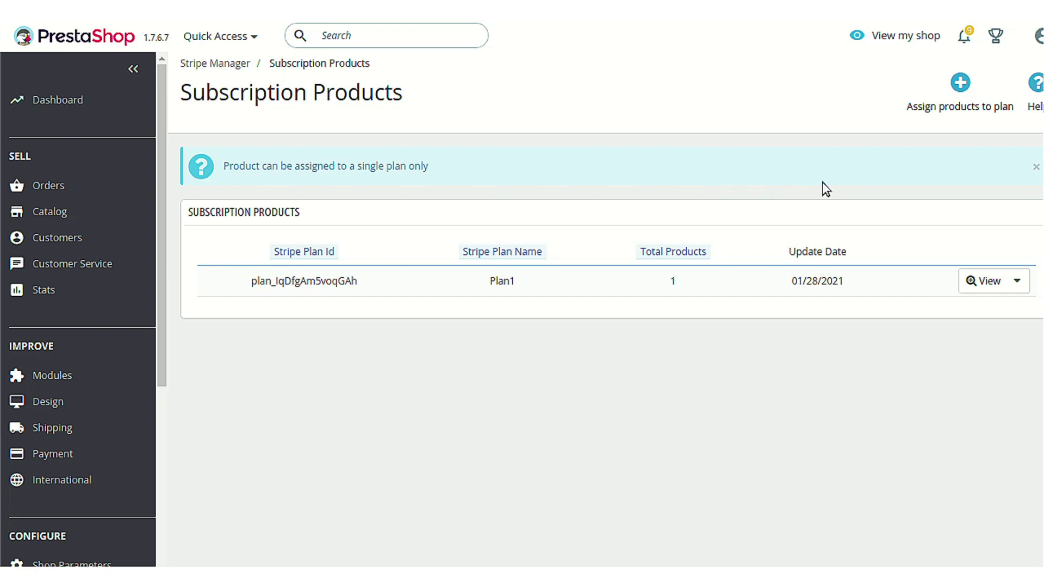
pyautogui.click(968, 106)
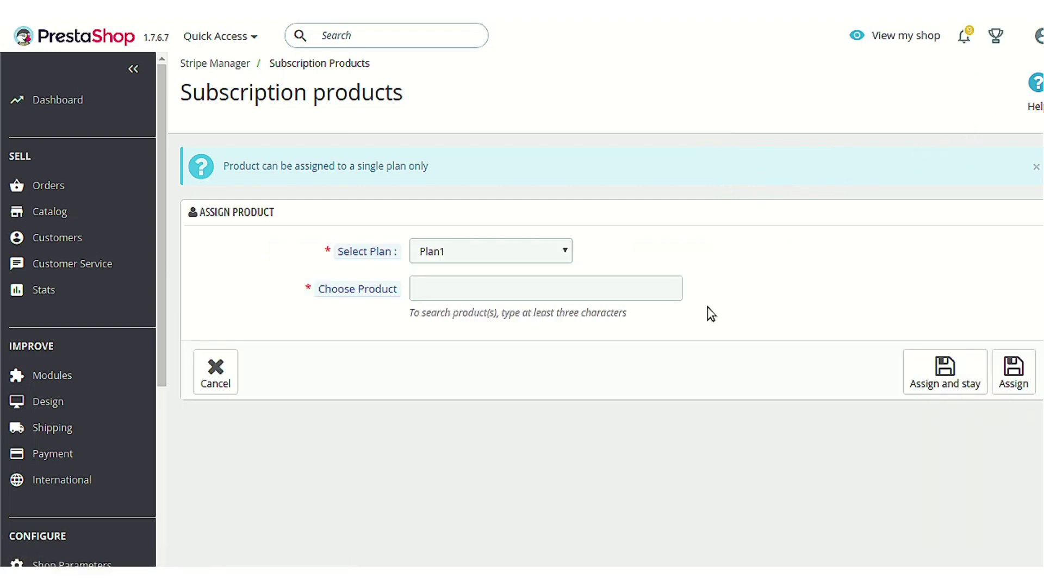
pyautogui.click(557, 253)
pyautogui.click(557, 253)
pyautogui.click(558, 252)
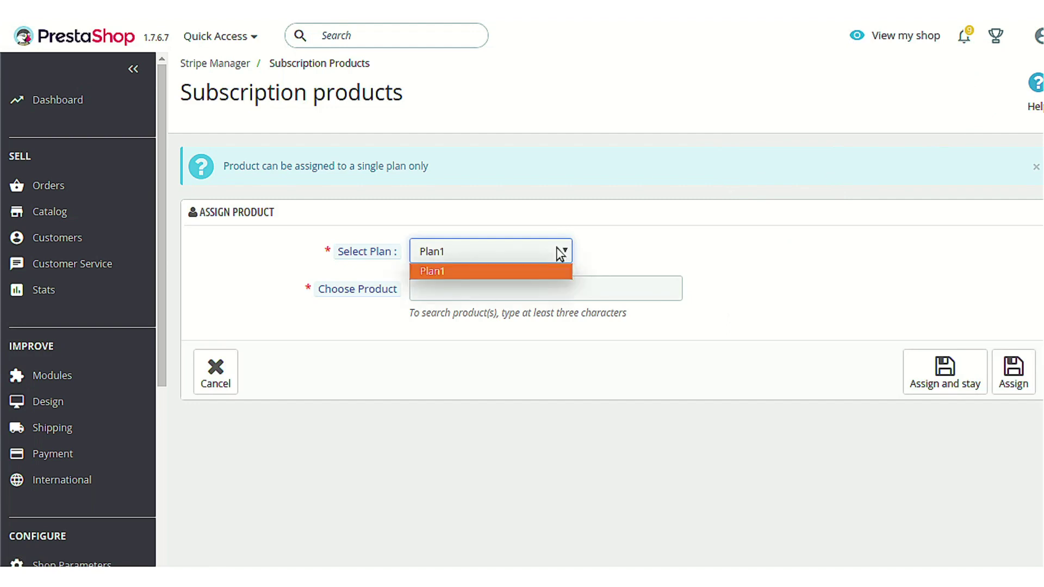
pyautogui.click(646, 248)
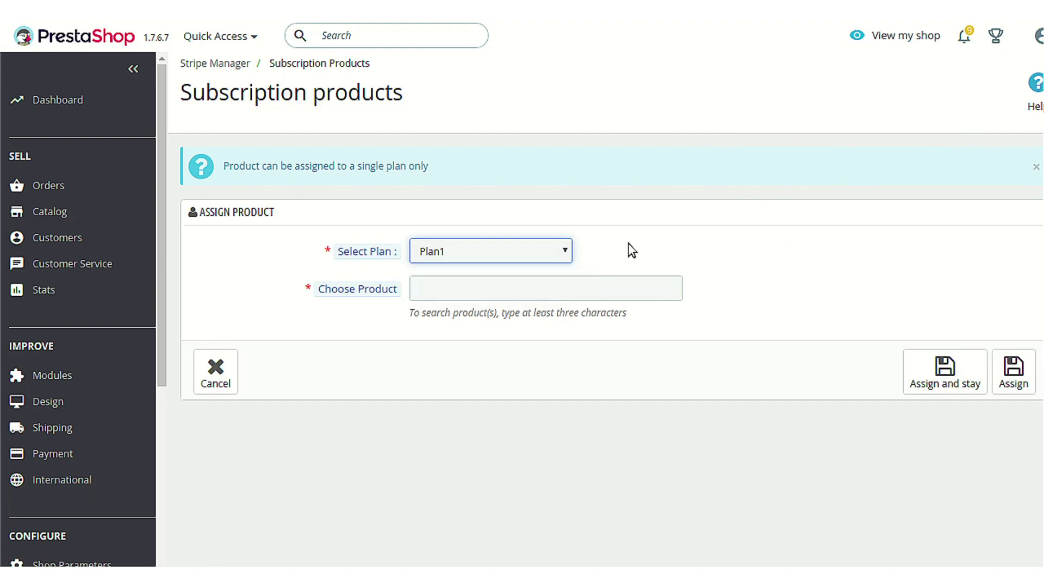
pyautogui.click(554, 253)
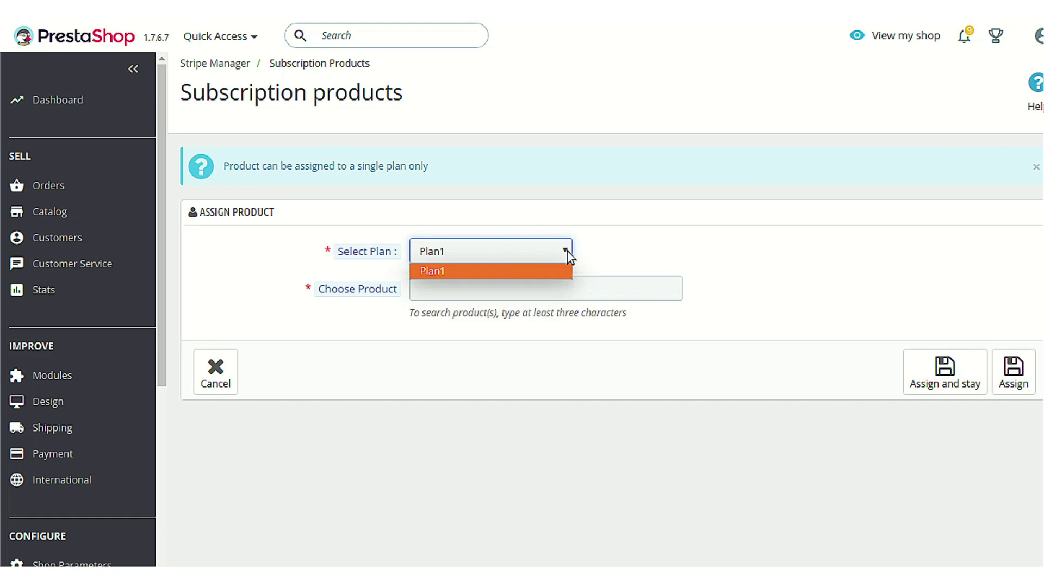
pyautogui.click(597, 252)
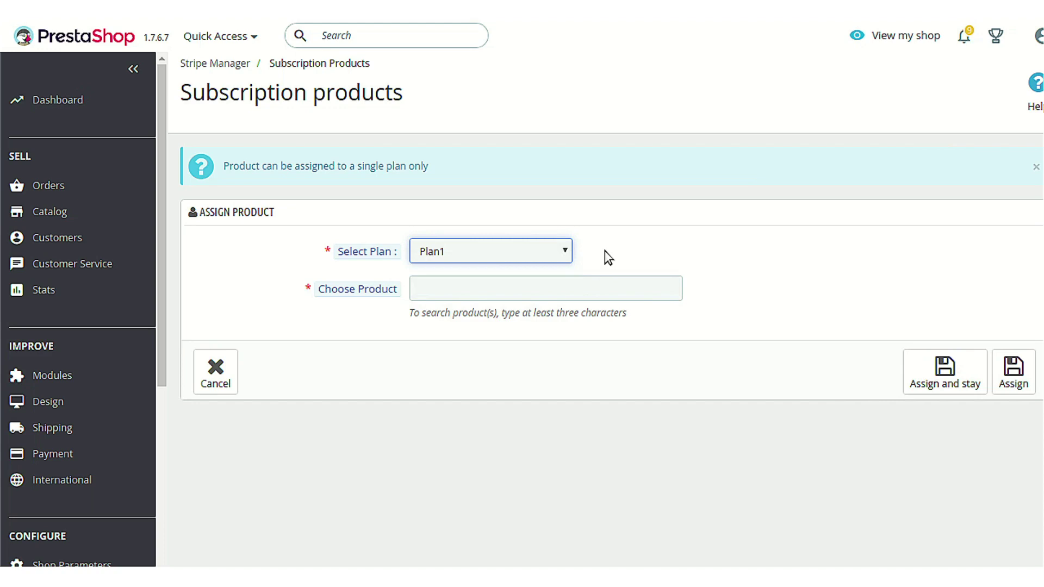
pyautogui.click(555, 252)
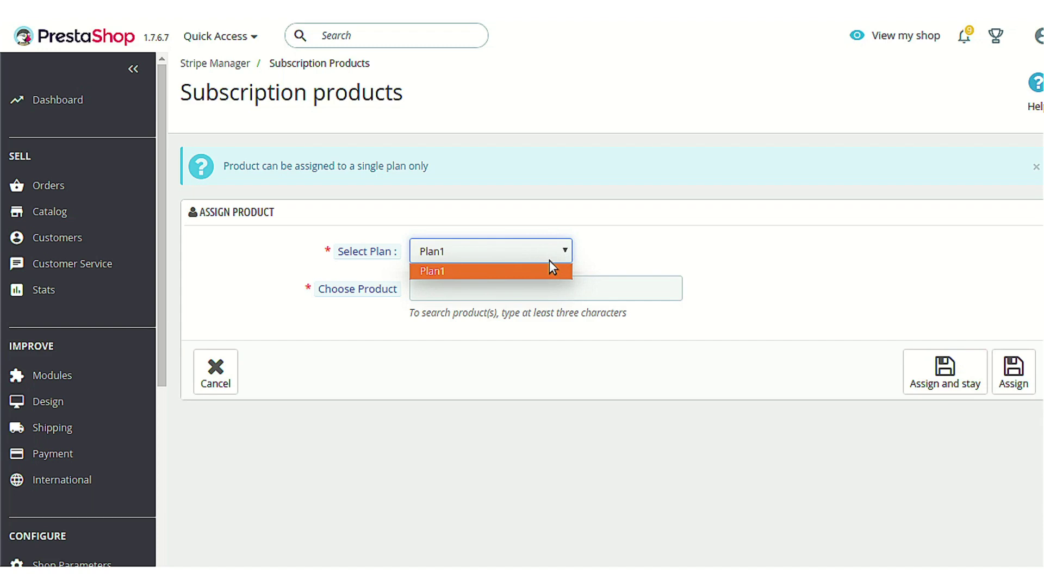
pyautogui.click(654, 262)
pyautogui.click(525, 299)
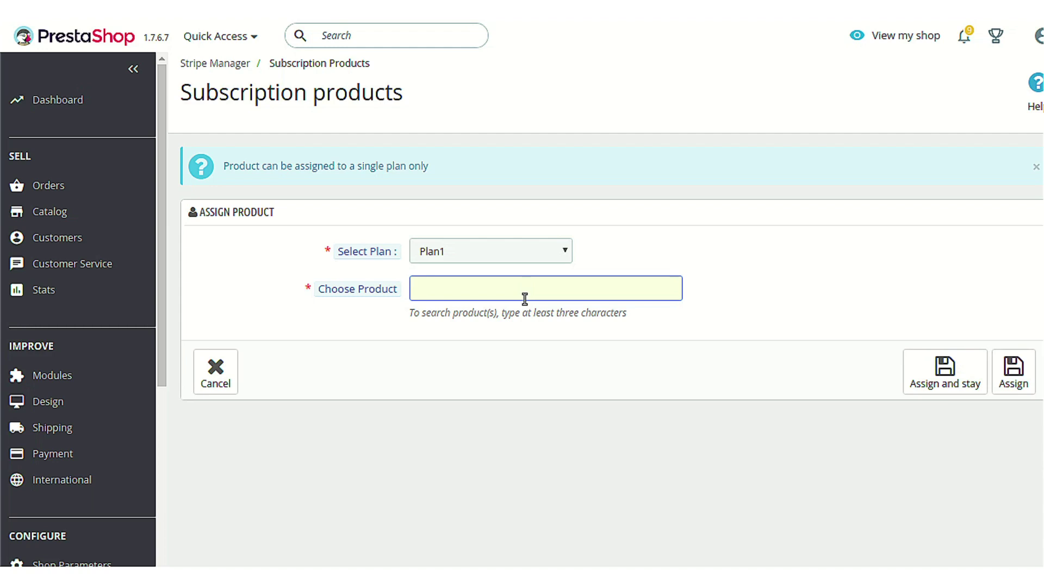
# Search 'humm', pick Hummingbird cushion, and select its Black and White - Default combinations
pyautogui.write('humm')
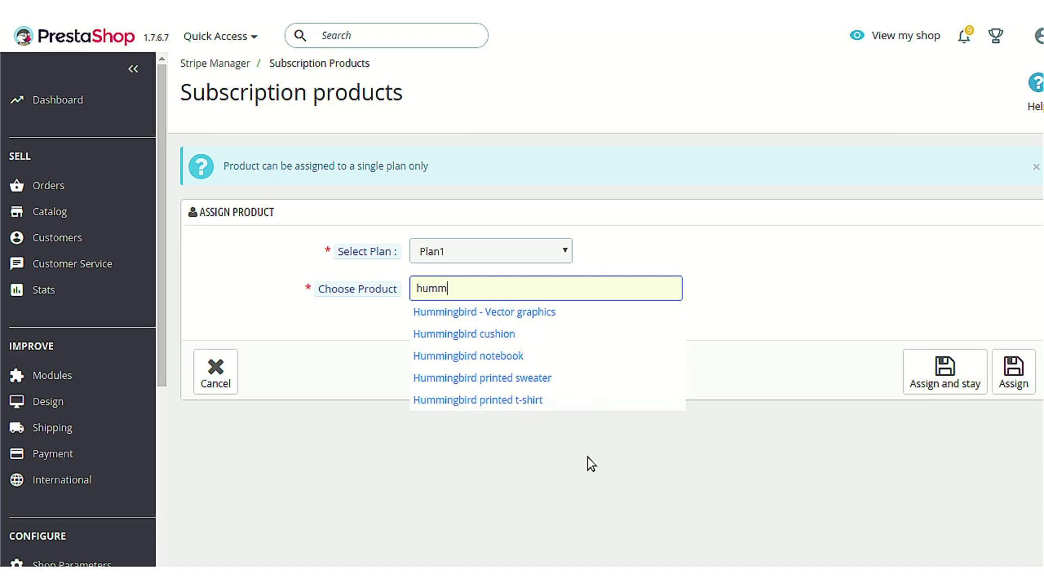
pyautogui.click(564, 335)
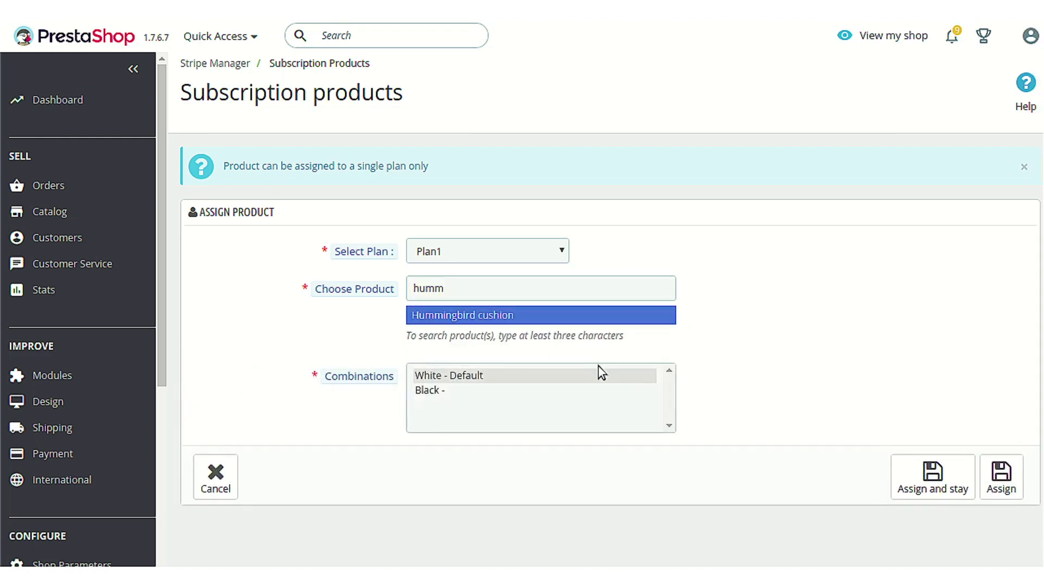
pyautogui.click(514, 390)
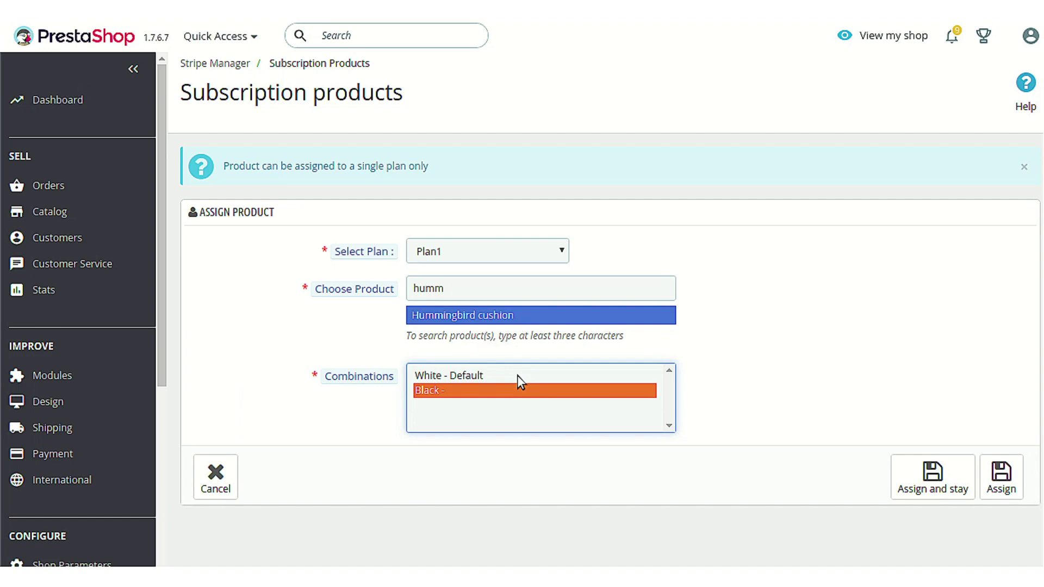
pyautogui.keyDown('ctrl'); pyautogui.click(518, 375); pyautogui.keyUp('ctrl')
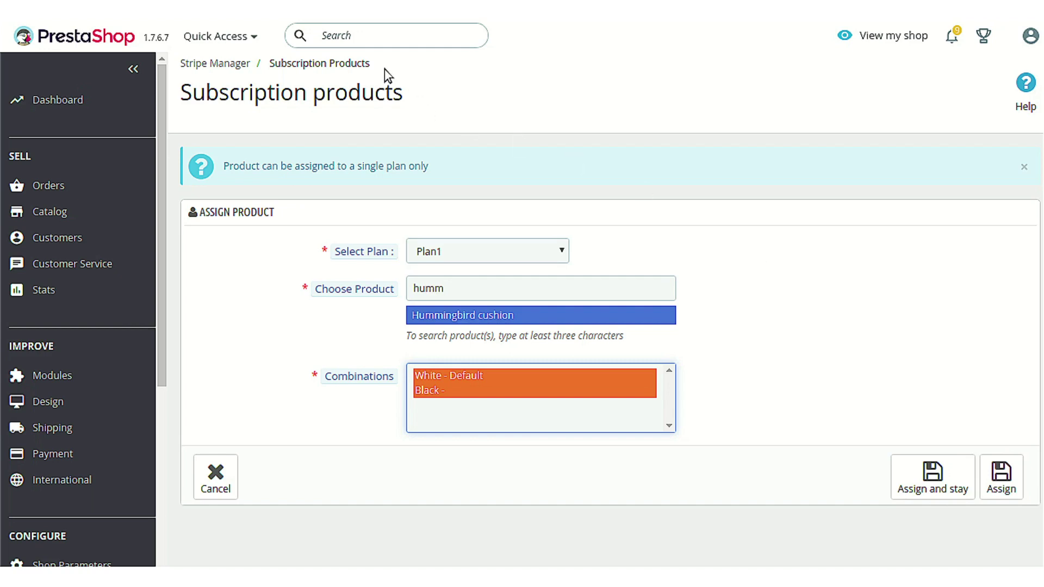
# Return to Subscription Products and view Plan1's assigned product, Hummingbird notebook (ID 18)
pyautogui.click(344, 64)
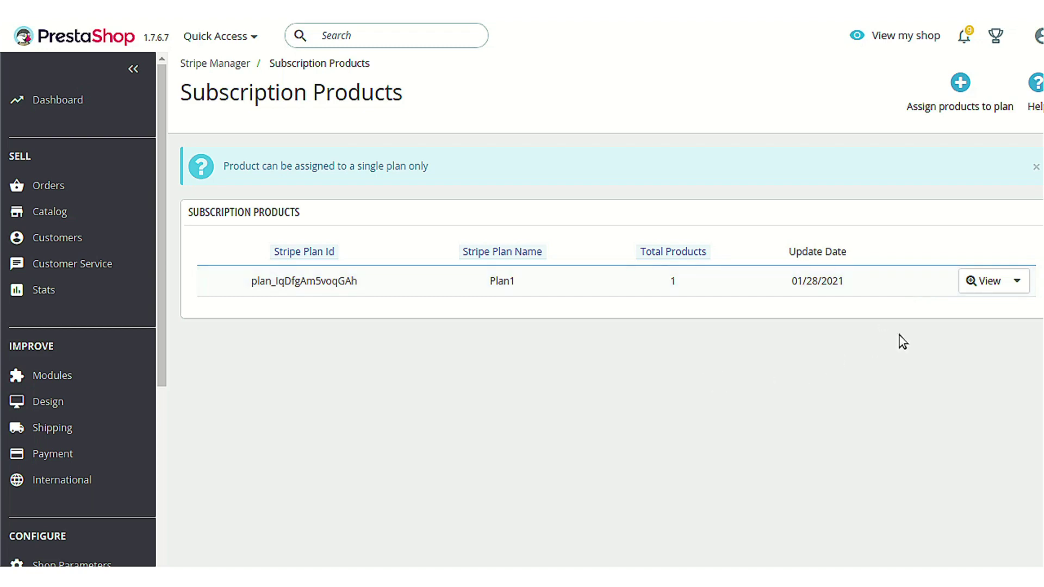
pyautogui.click(979, 282)
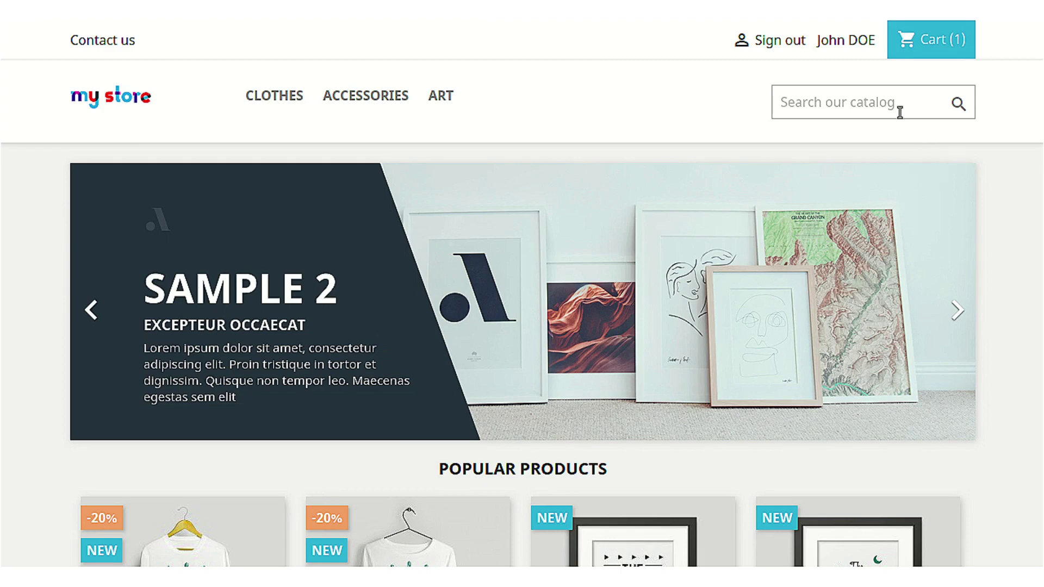
# Search the storefront for 'hu' and open Hummingbird notebook, scrolling to its Plan1 subscription option
pyautogui.click(898, 107)
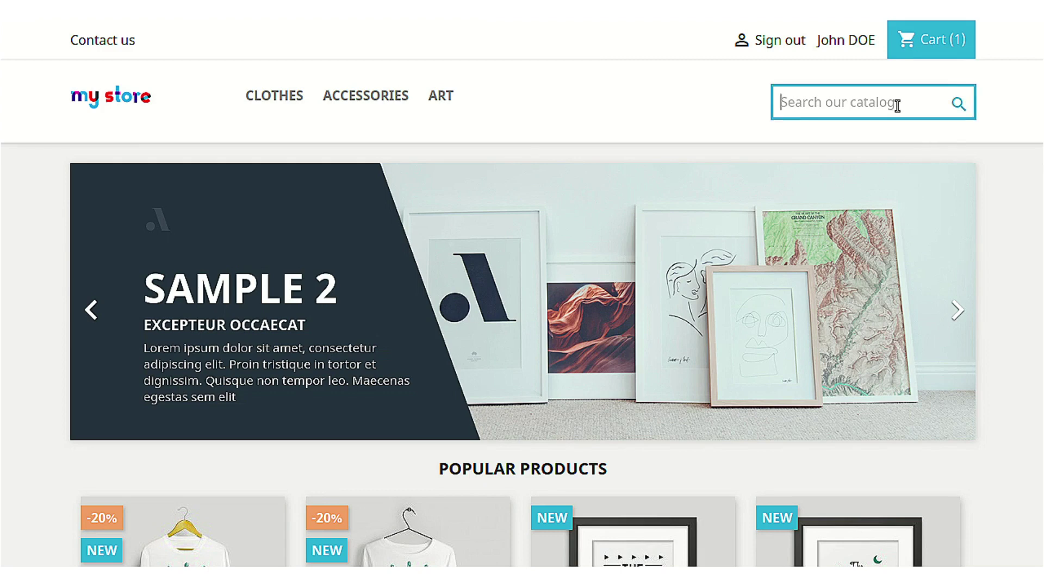
pyautogui.write('hummin')
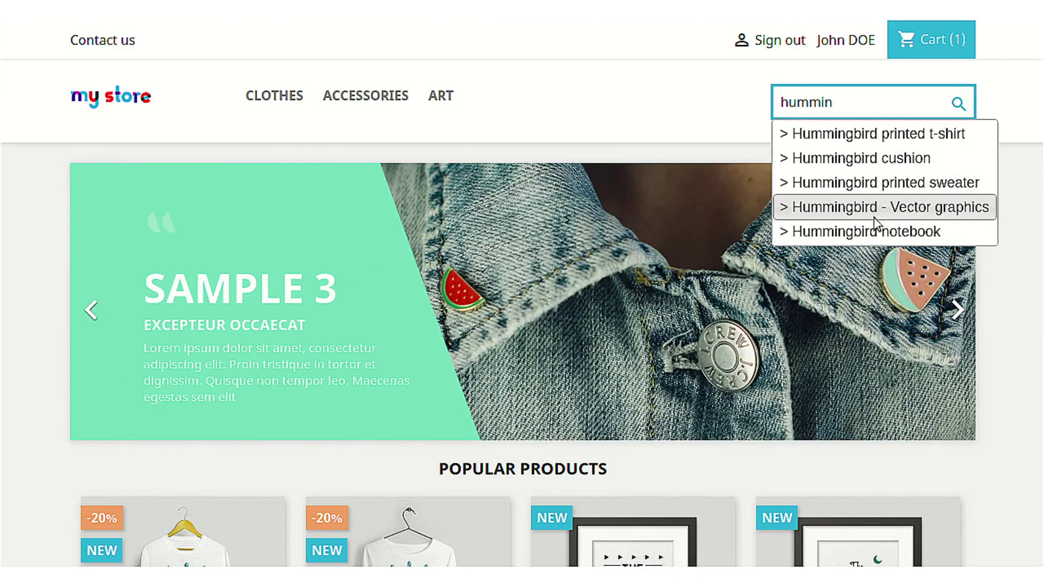
pyautogui.click(878, 232)
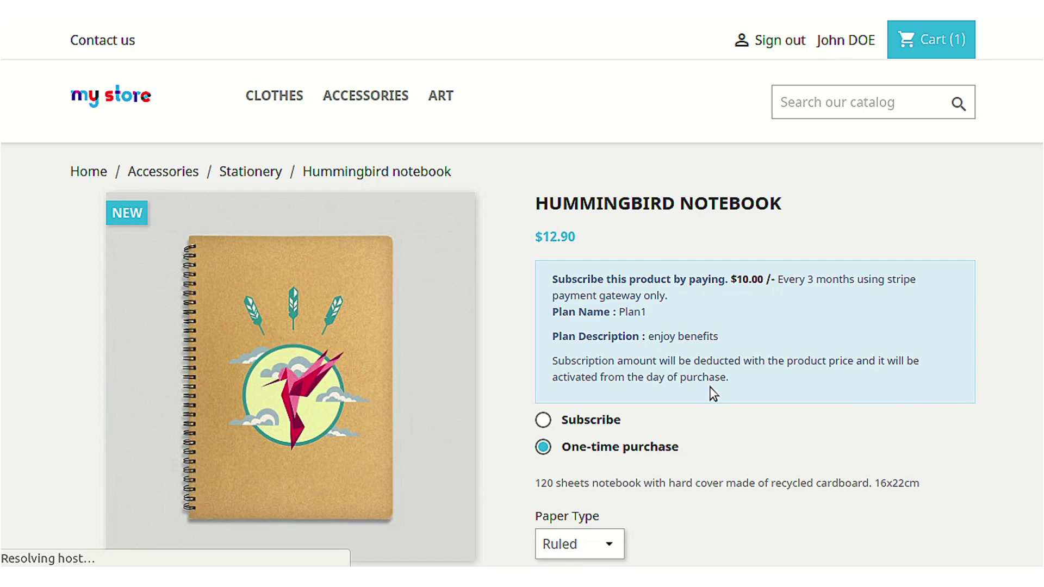
pyautogui.scroll(-1, 660, 443)
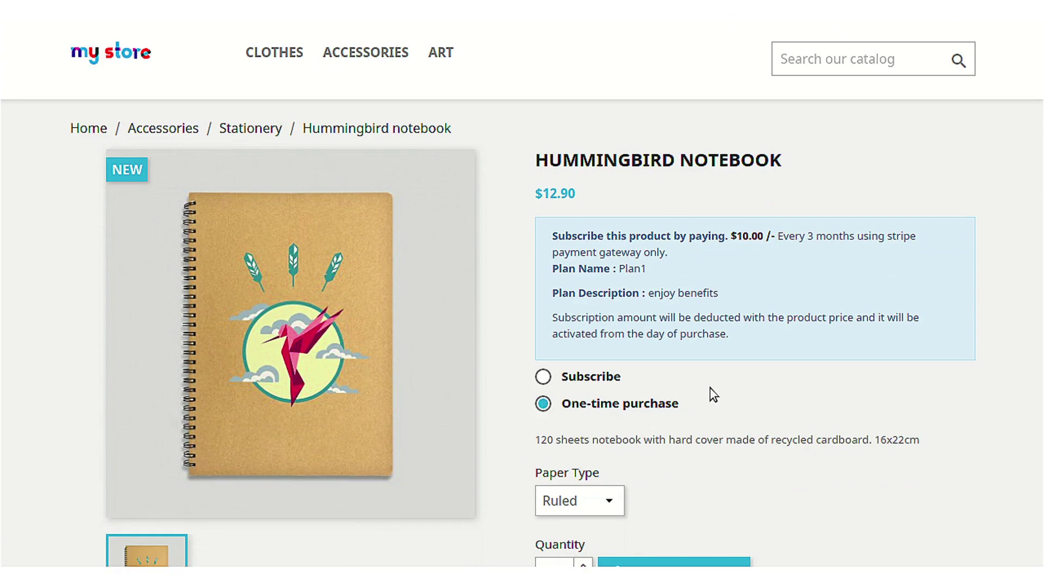
pyautogui.scroll(-2, 711, 396)
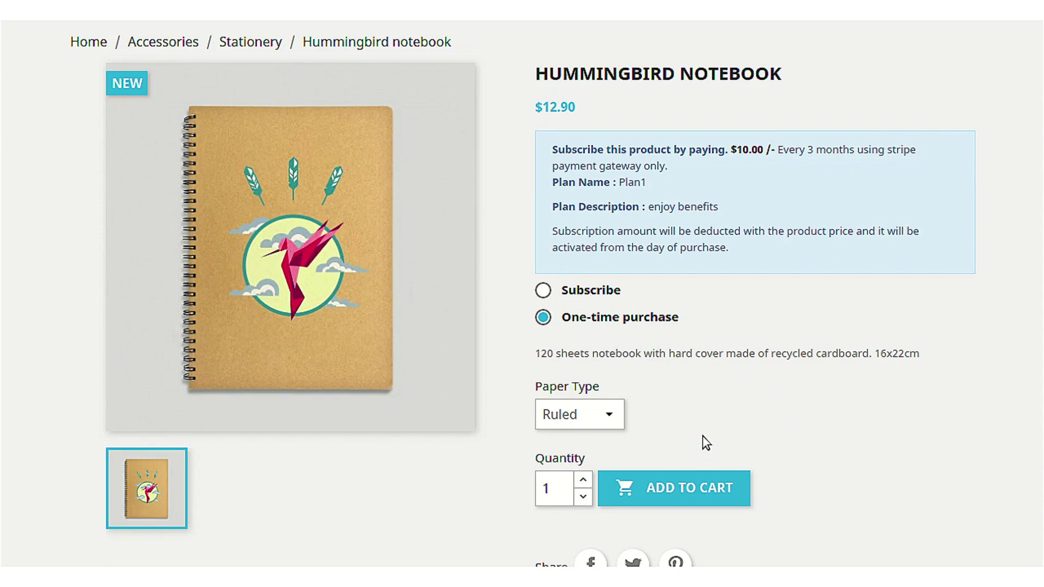
# Add Hummingbird notebook to the cart, remove the cushion, and proceed to checkout
pyautogui.click(677, 483)
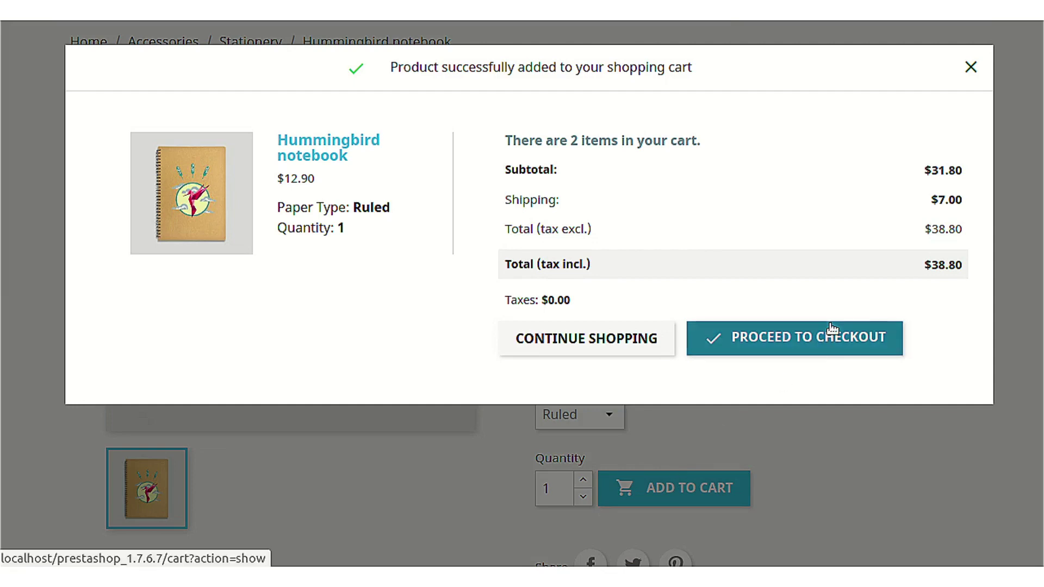
pyautogui.click(832, 330)
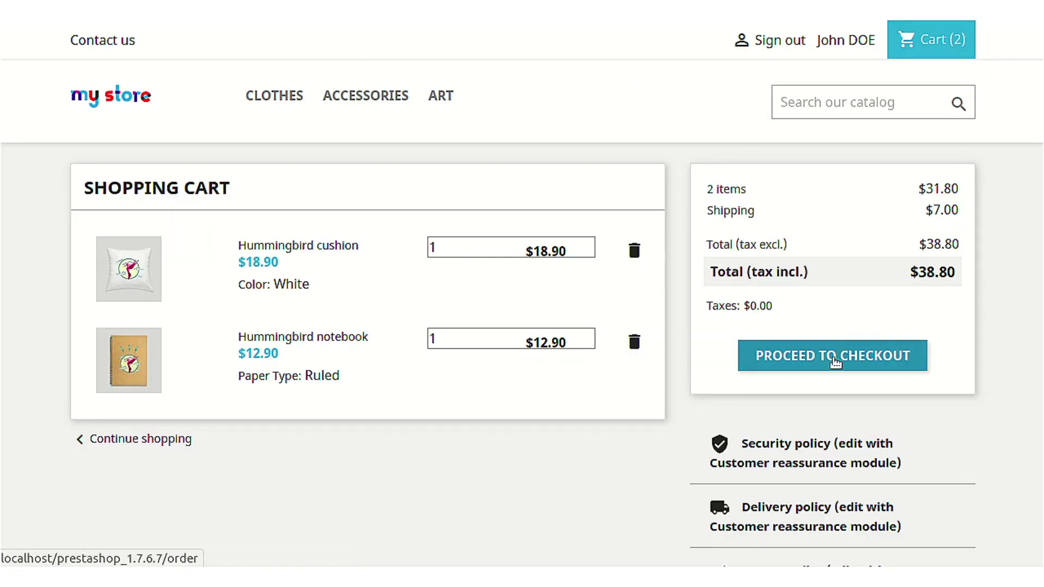
pyautogui.click(637, 251)
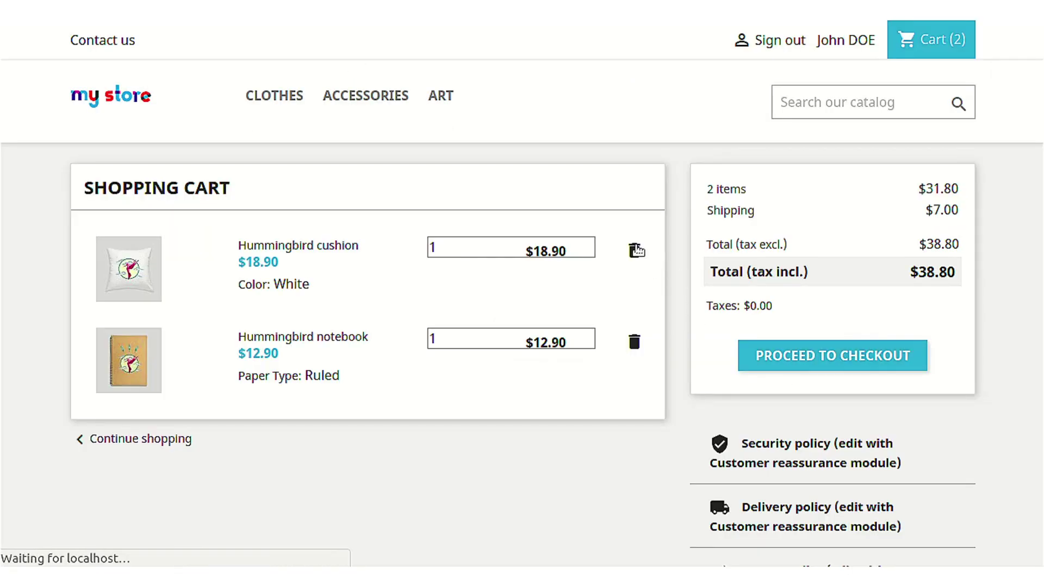
pyautogui.click(878, 358)
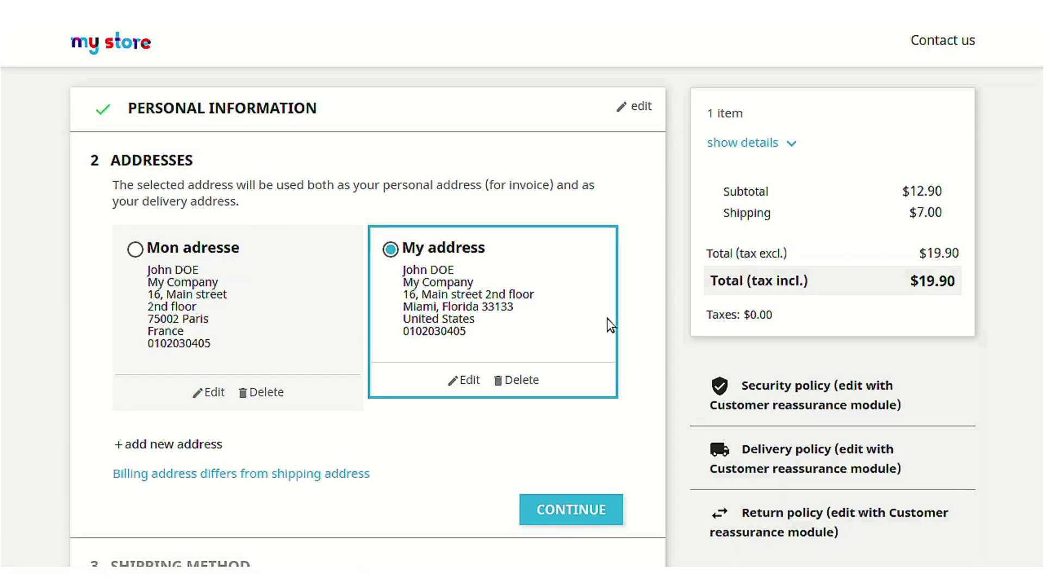
pyautogui.scroll(-3, 543, 291)
# Confirm the address and choose My carrier as the shipping method
pyautogui.click(600, 363)
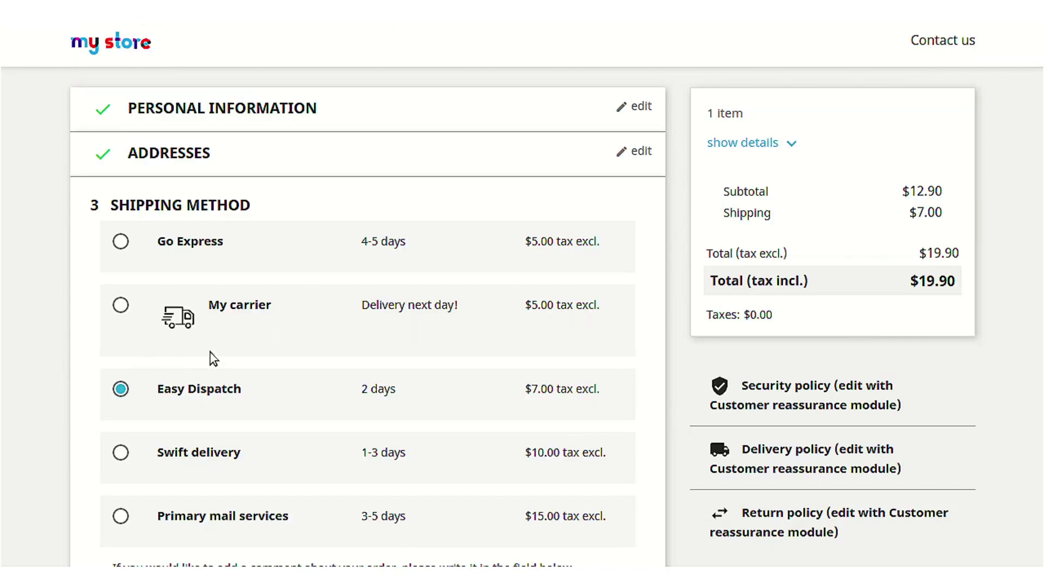
pyautogui.scroll(-1, 236, 336)
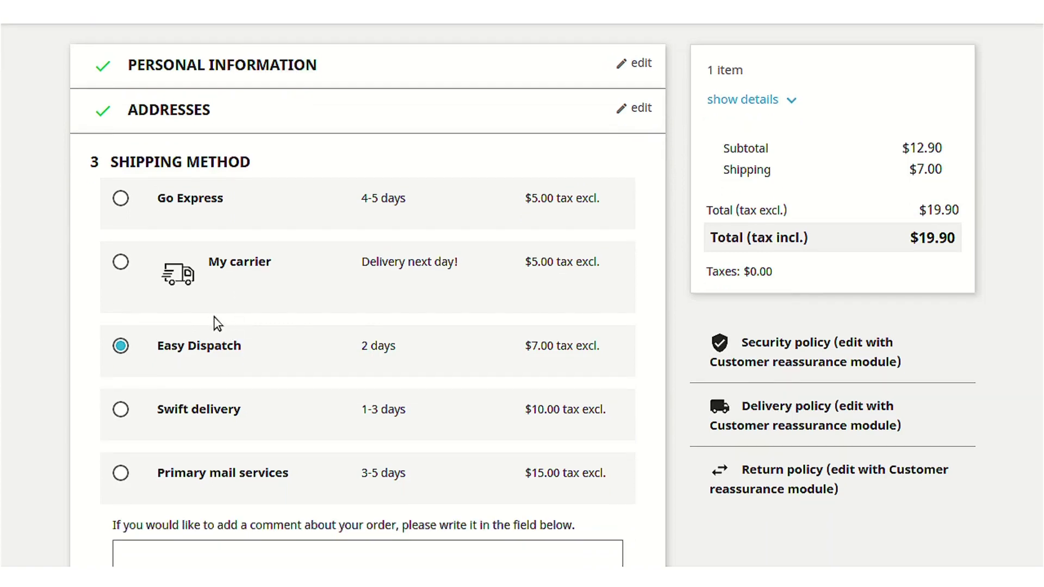
pyautogui.click(121, 261)
pyautogui.scroll(-3, 562, 292)
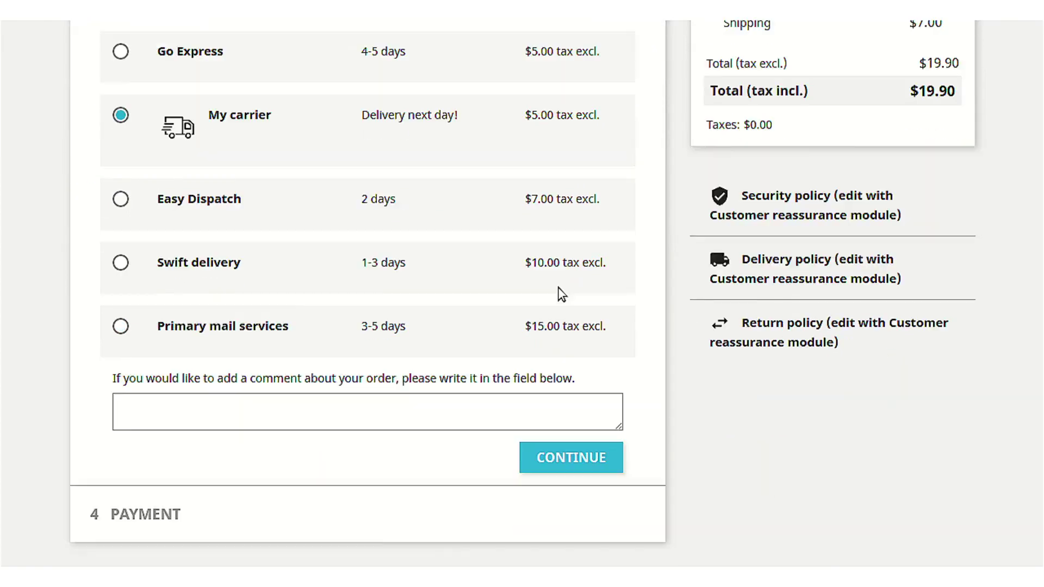
pyautogui.click(576, 419)
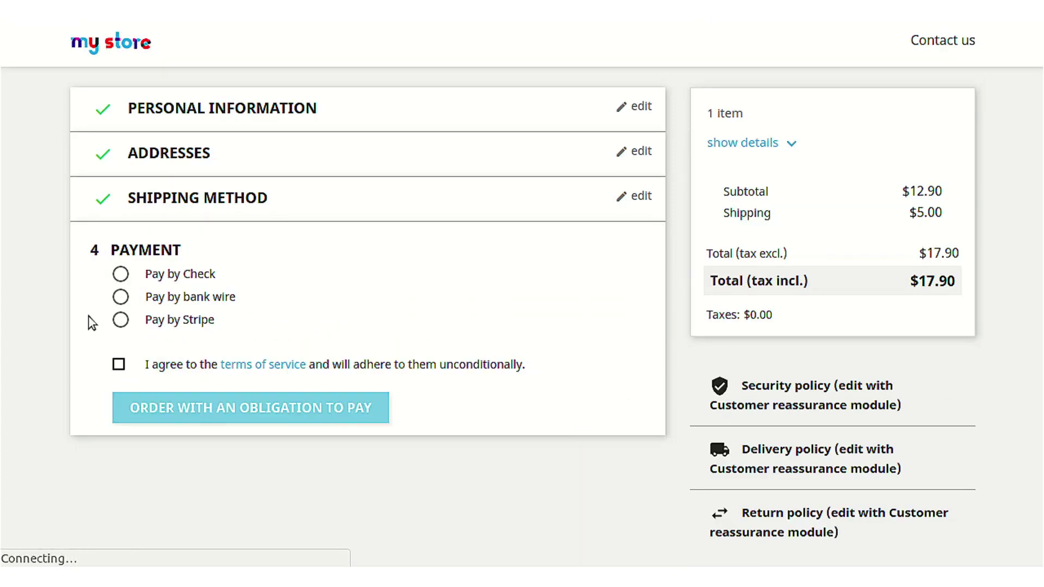
# Choose Pay by Stripe, accept the terms of service, and place the order
pyautogui.click(122, 321)
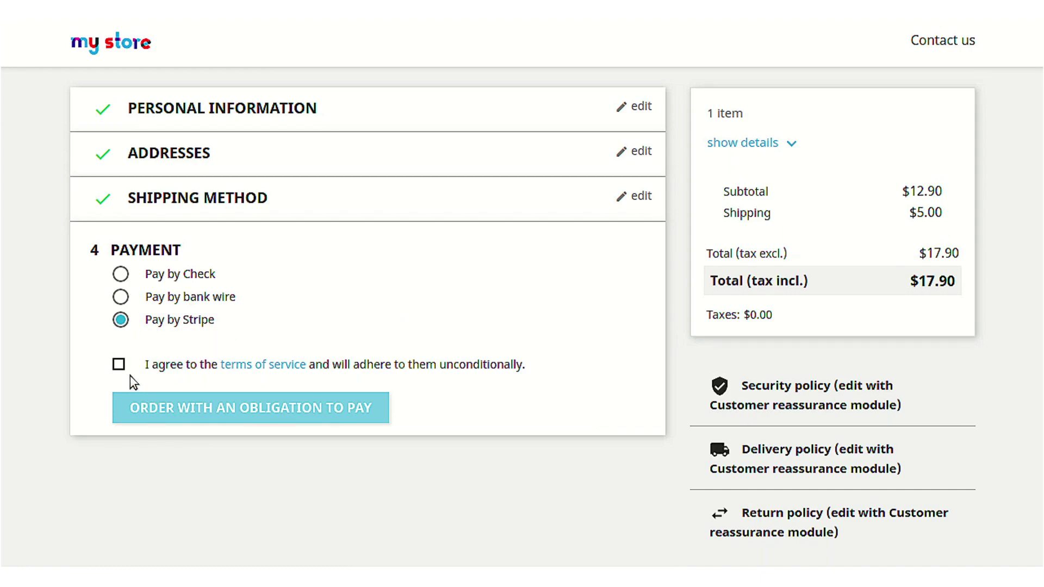
pyautogui.click(119, 366)
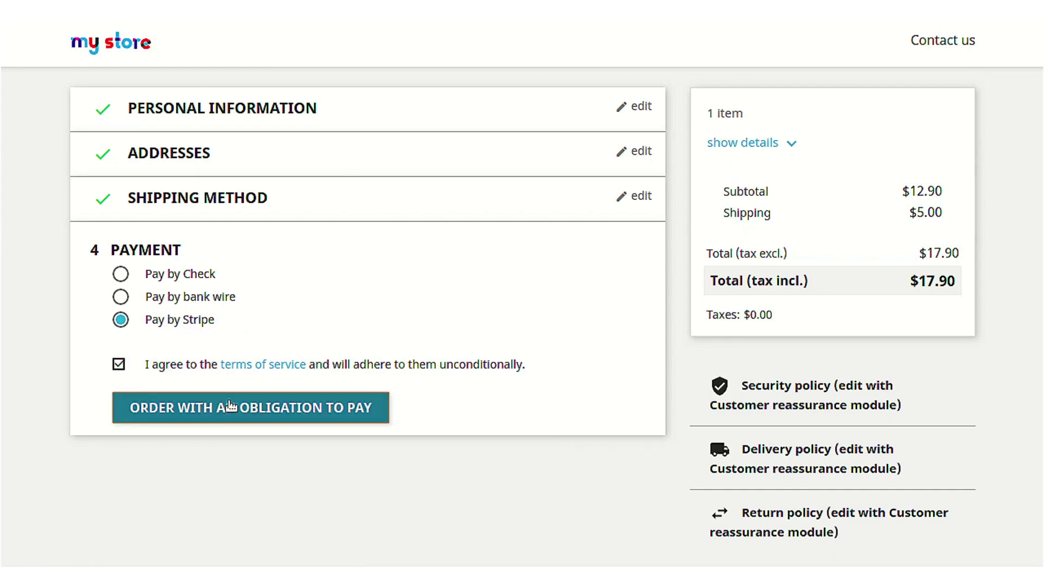
pyautogui.click(229, 404)
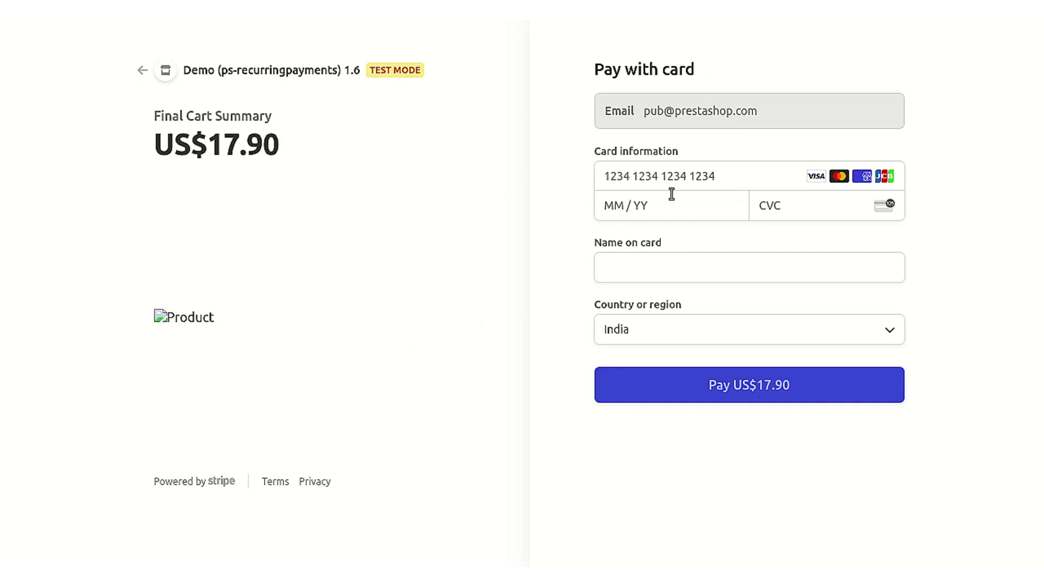
# Fill in the Stripe test card number, expiry date, CVC and cardholder's name
pyautogui.click(749, 176)
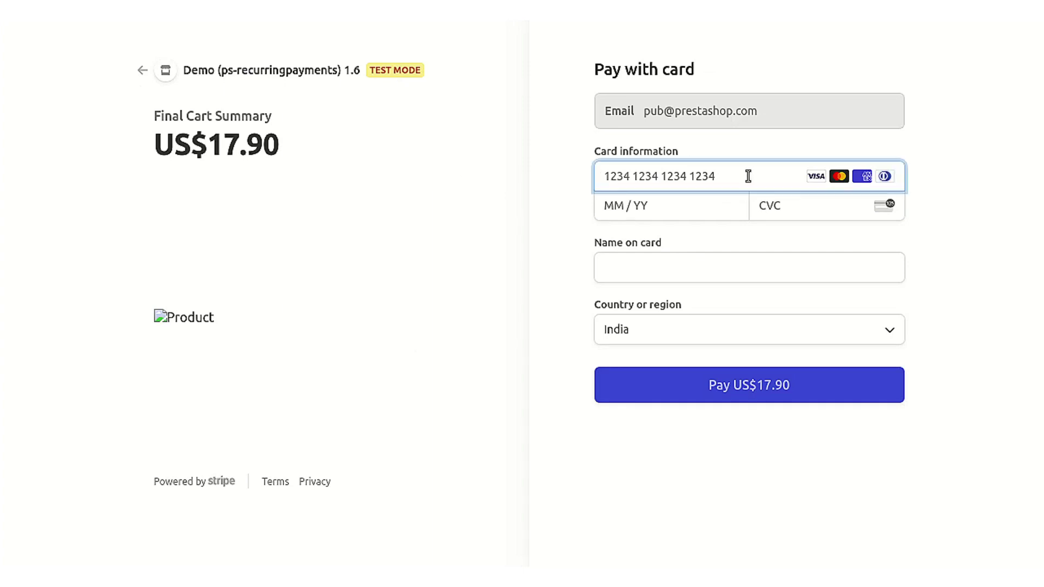
pyautogui.write('4242 4')
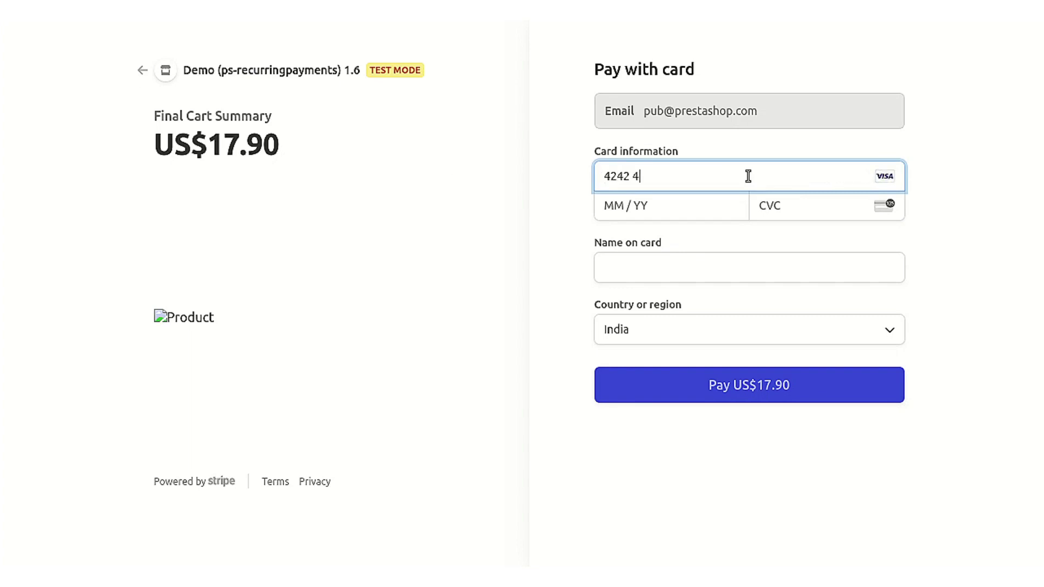
pyautogui.write('242 4242 4242')
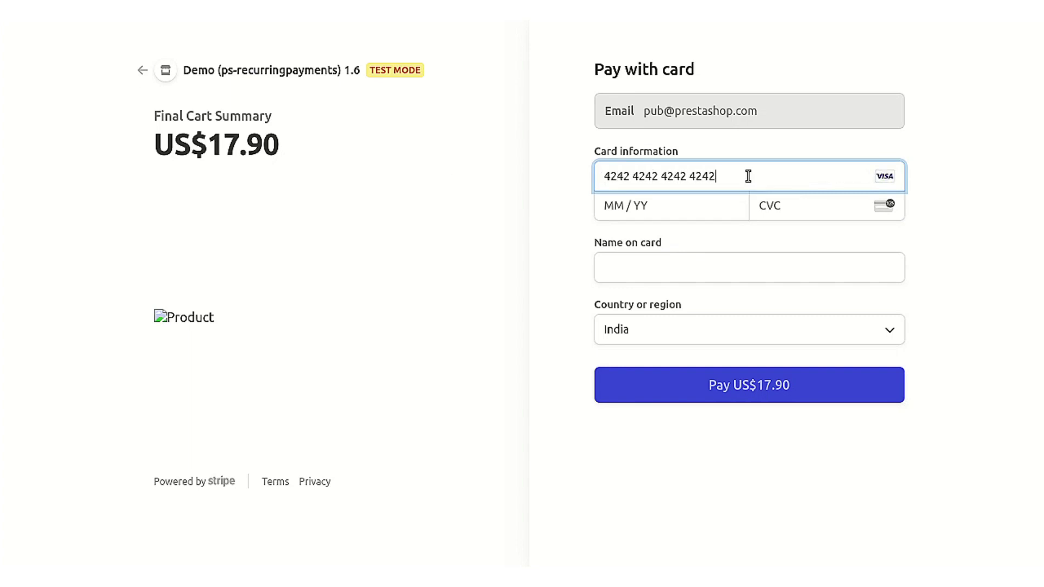
pyautogui.click(702, 207)
pyautogui.write('1121')
pyautogui.click(825, 208)
pyautogui.write('123')
pyautogui.click(731, 273)
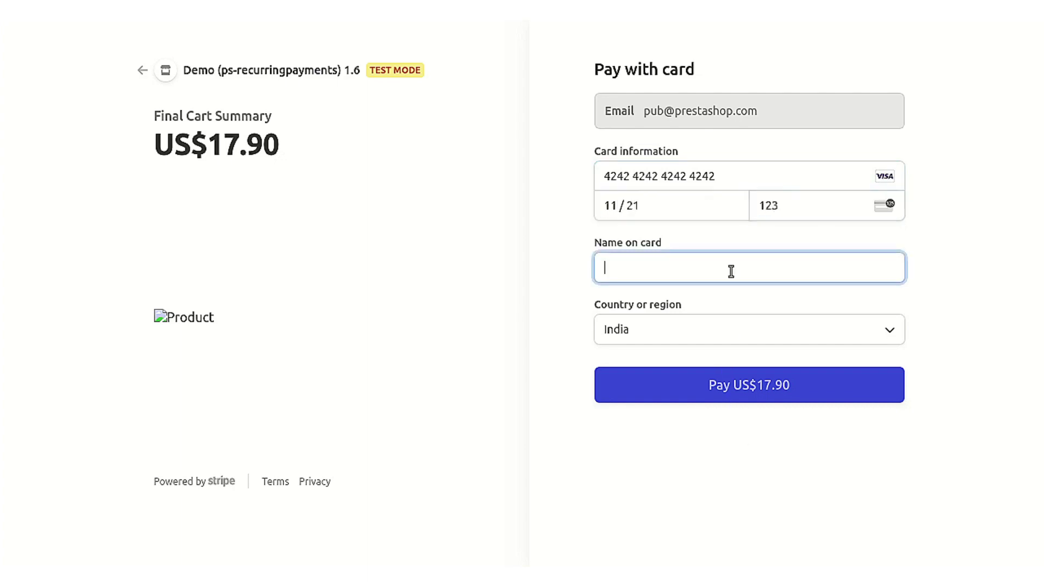
pyautogui.write('john doe')
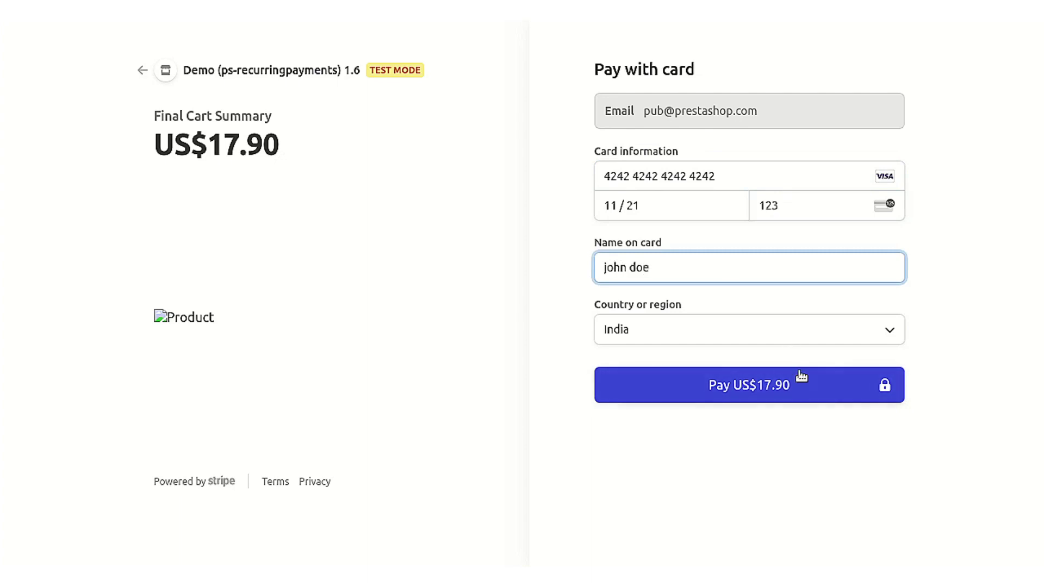
# Set the billing country to United States, enter the ZIP code, and pay US$17.90
pyautogui.click(843, 340)
pyautogui.scroll(-5, 753, 207)
pyautogui.scroll(-20, 753, 209)
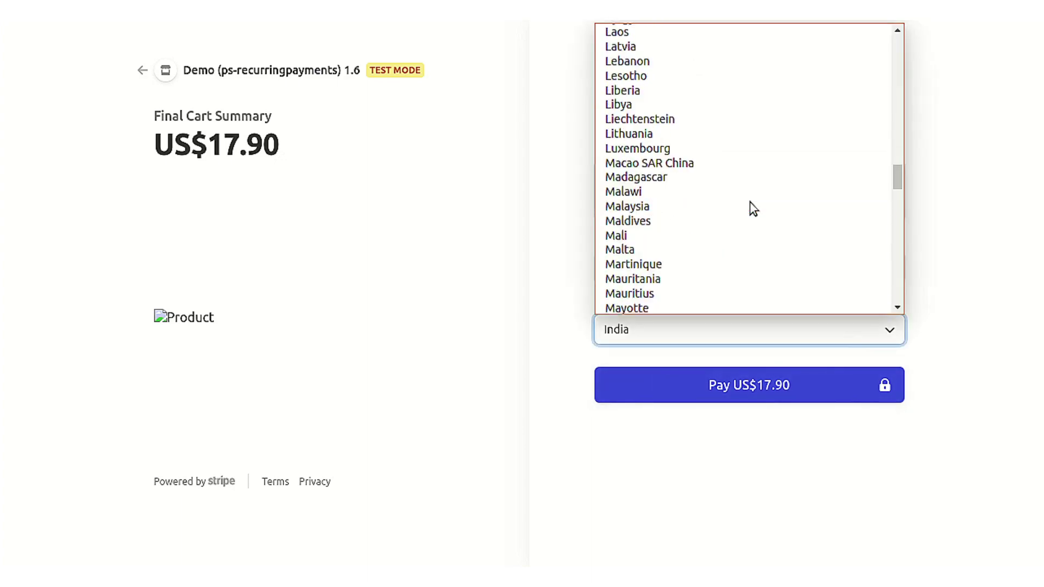
pyautogui.scroll(-6, 744, 228)
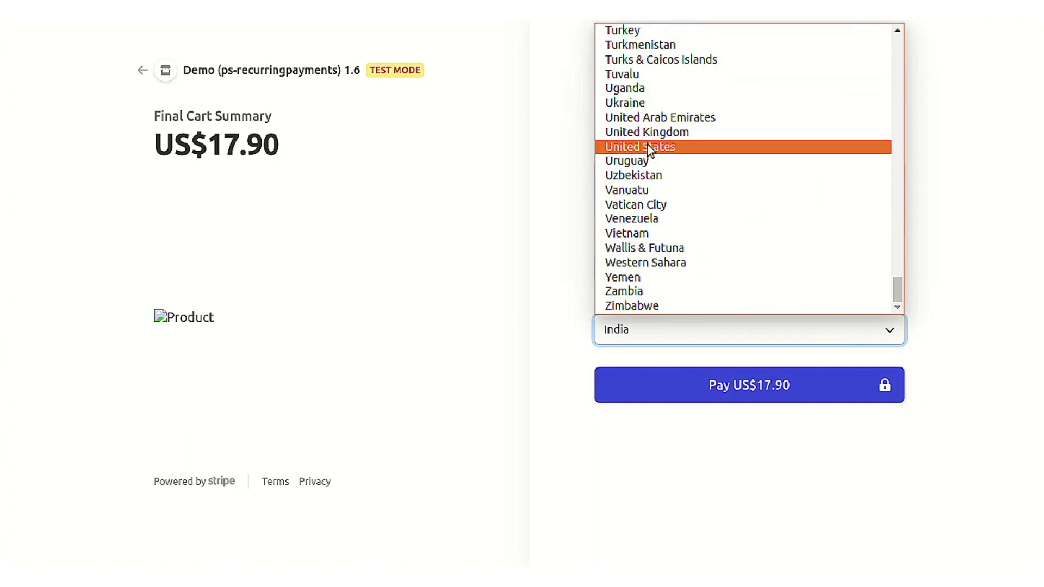
pyautogui.click(647, 145)
pyautogui.click(735, 360)
pyautogui.write('1232')
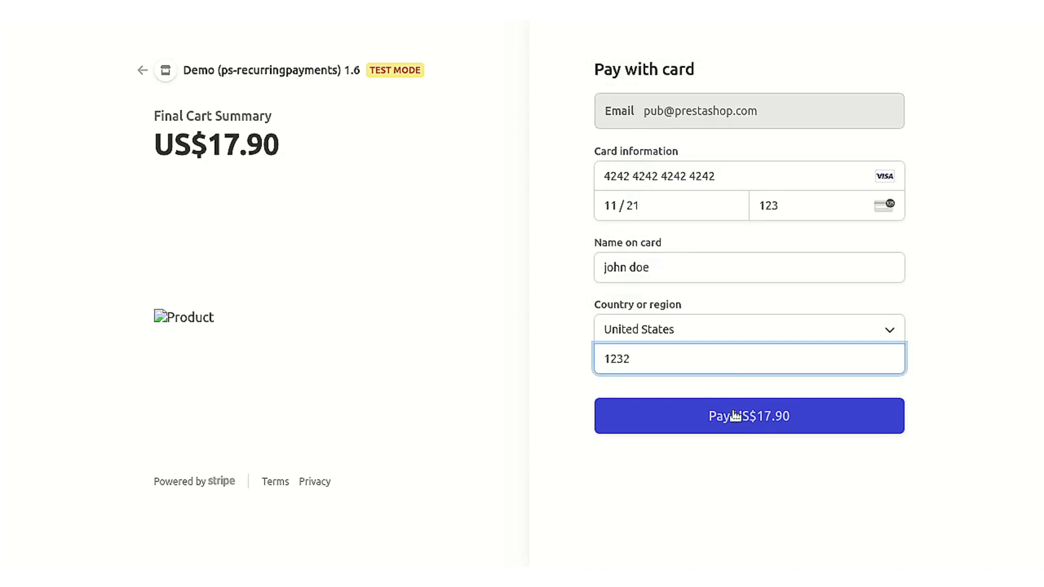
pyautogui.write('1')
pyautogui.click(734, 419)
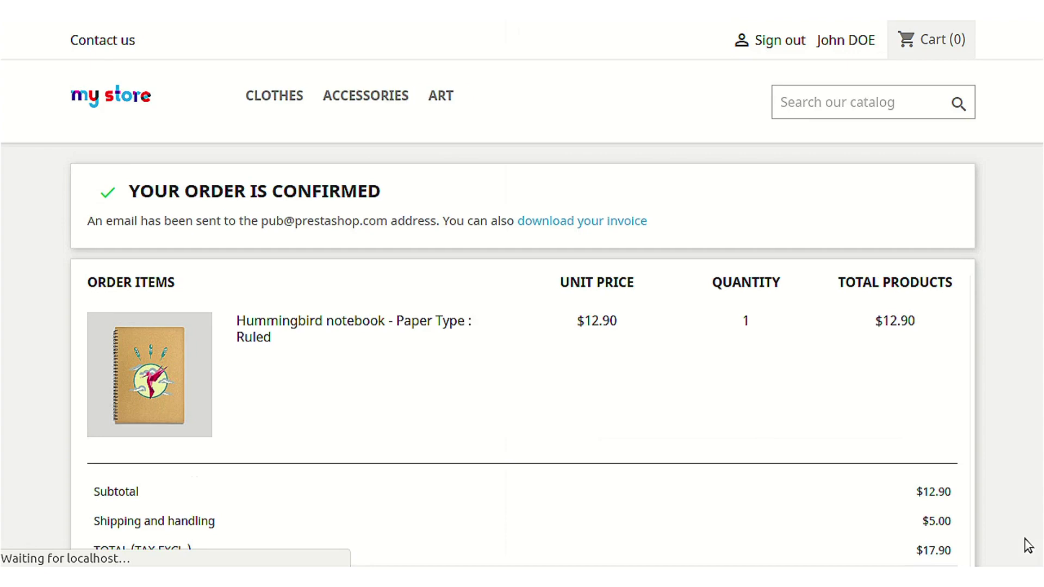
# Scroll through the order confirmation details and back to the top
pyautogui.scroll(-7, 746, 357)
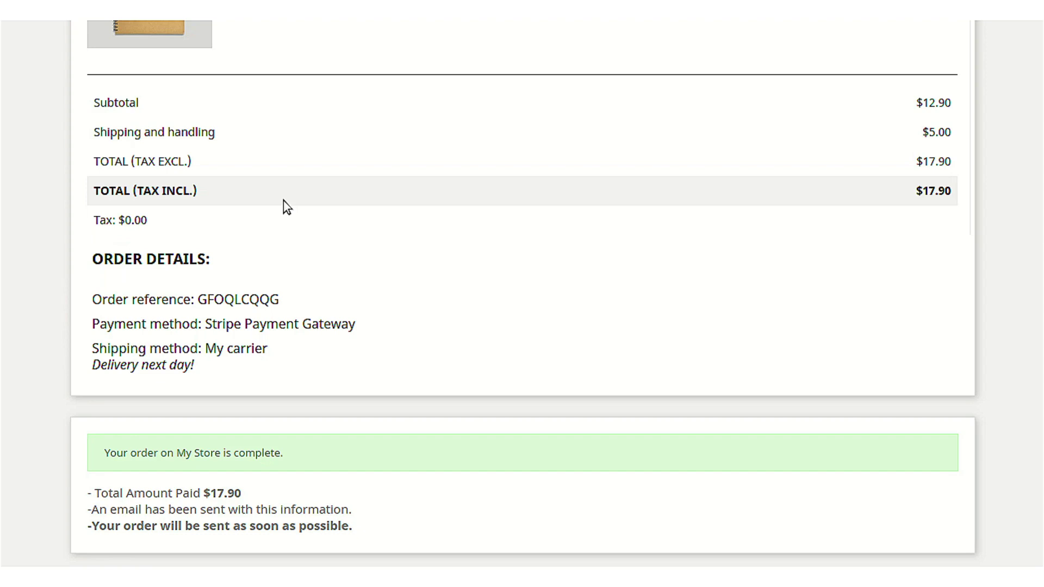
pyautogui.scroll(4, 308, 396)
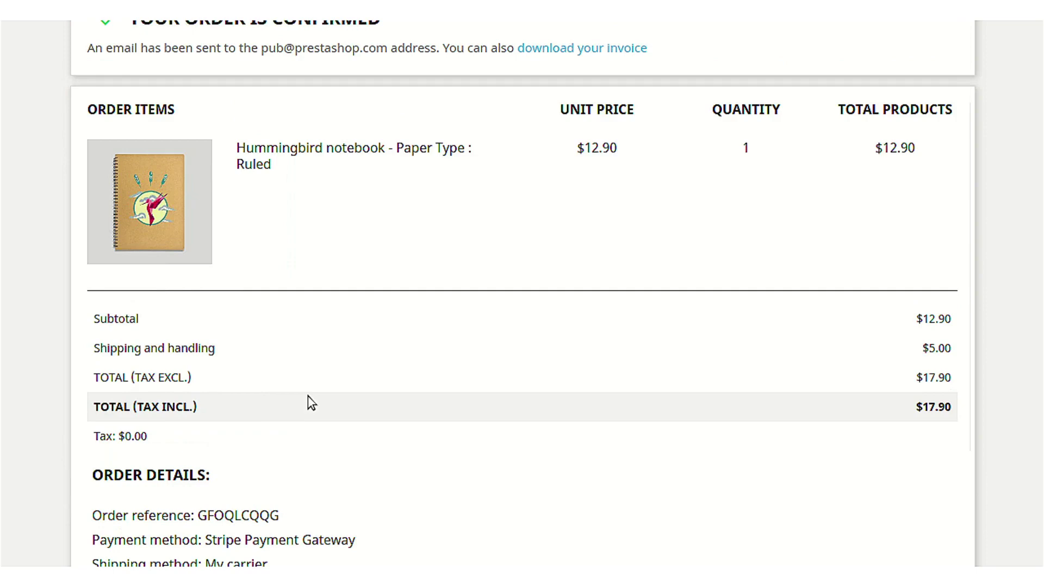
pyautogui.scroll(3, 308, 402)
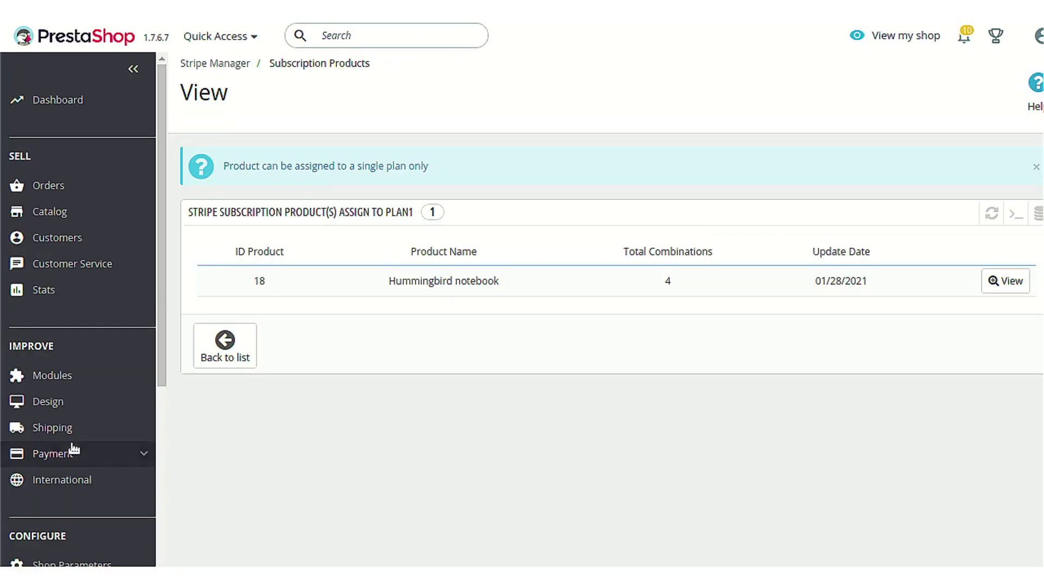
# Open Stripe Manager Transactions and scroll the table right to reveal the Refund buttons
pyautogui.scroll(-4, 74, 449)
pyautogui.scroll(-2, 74, 449)
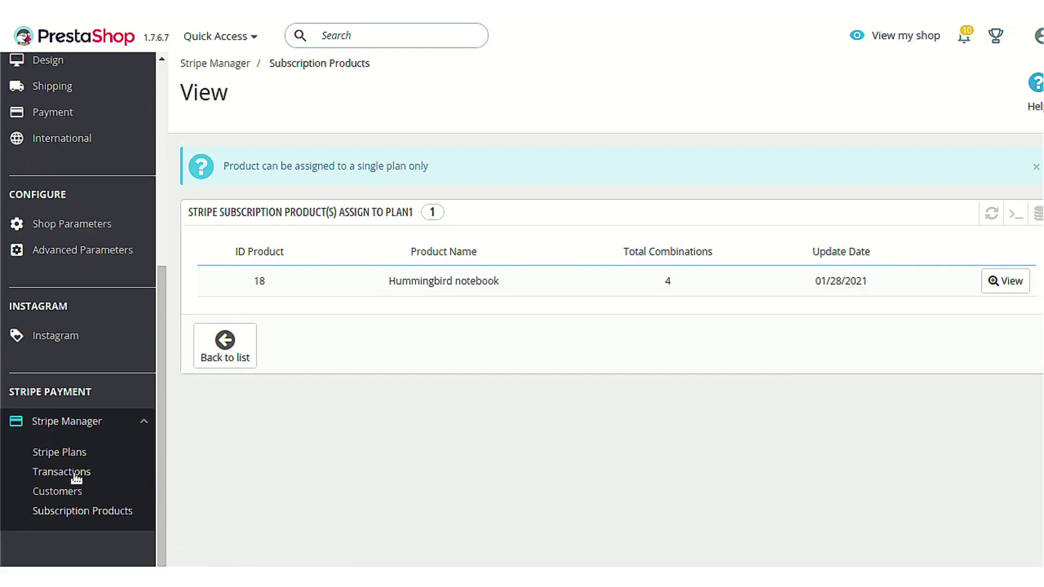
pyautogui.click(76, 473)
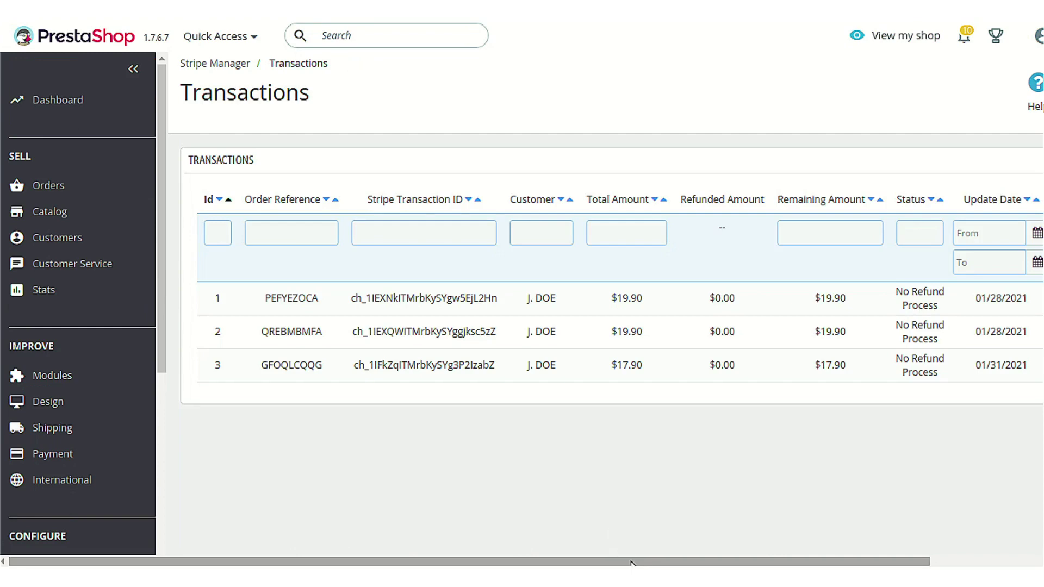
pyautogui.moveTo(628, 563); pyautogui.dragTo(748, 563)
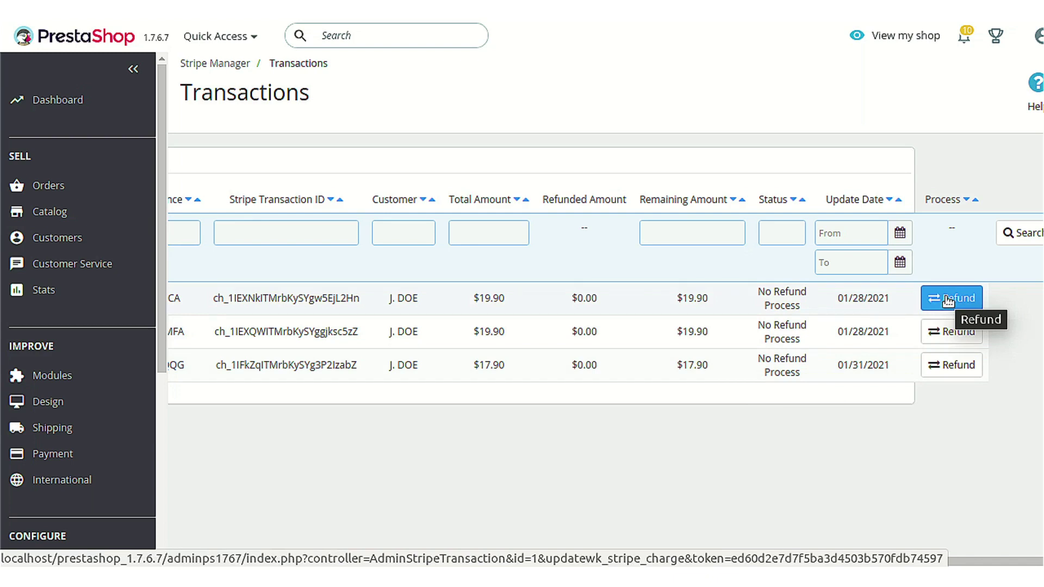
pyautogui.click(946, 298)
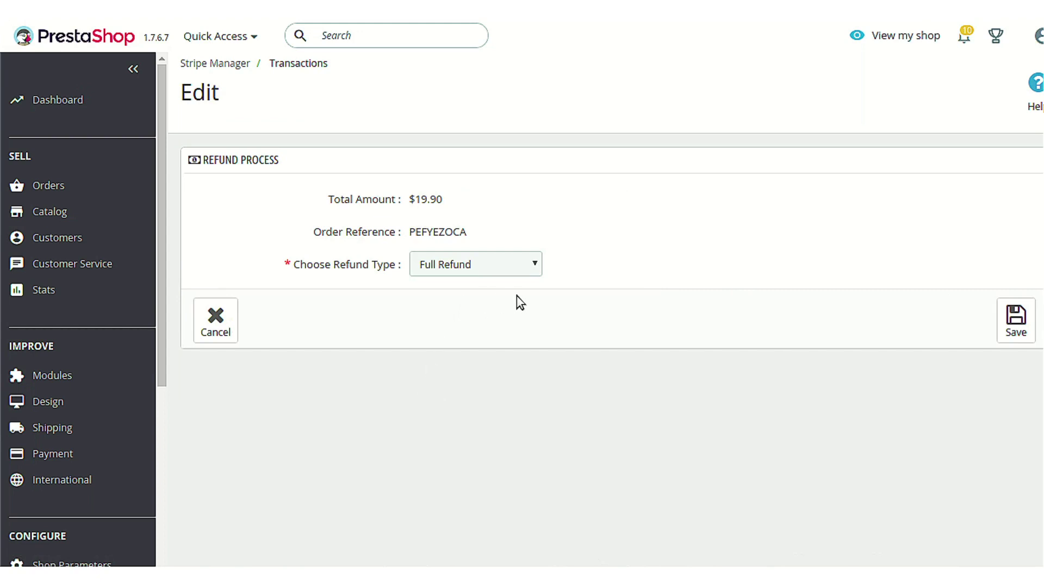
pyautogui.click(520, 265)
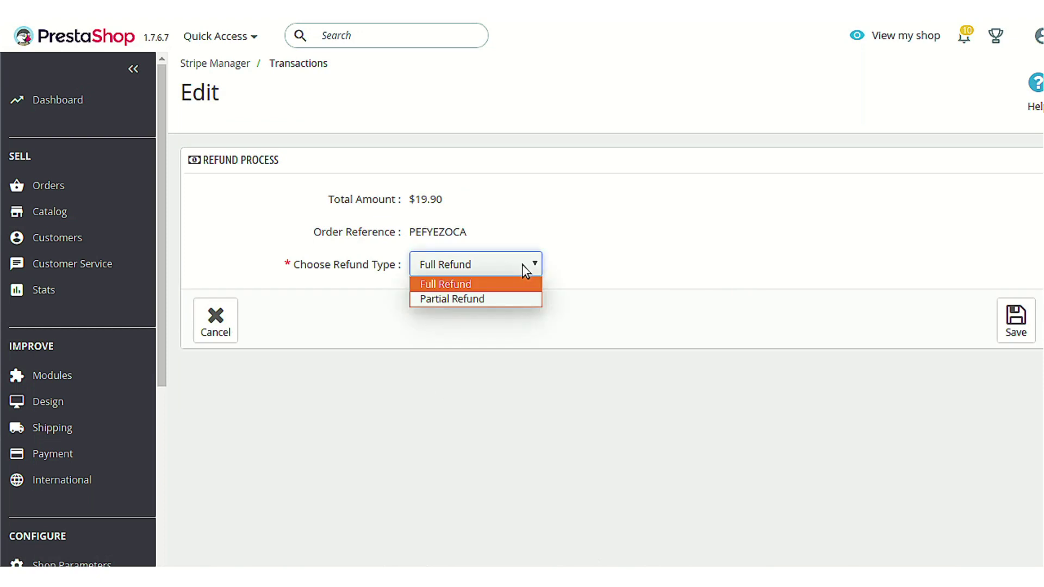
pyautogui.click(525, 298)
pyautogui.click(522, 298)
pyautogui.press('BackSpace')
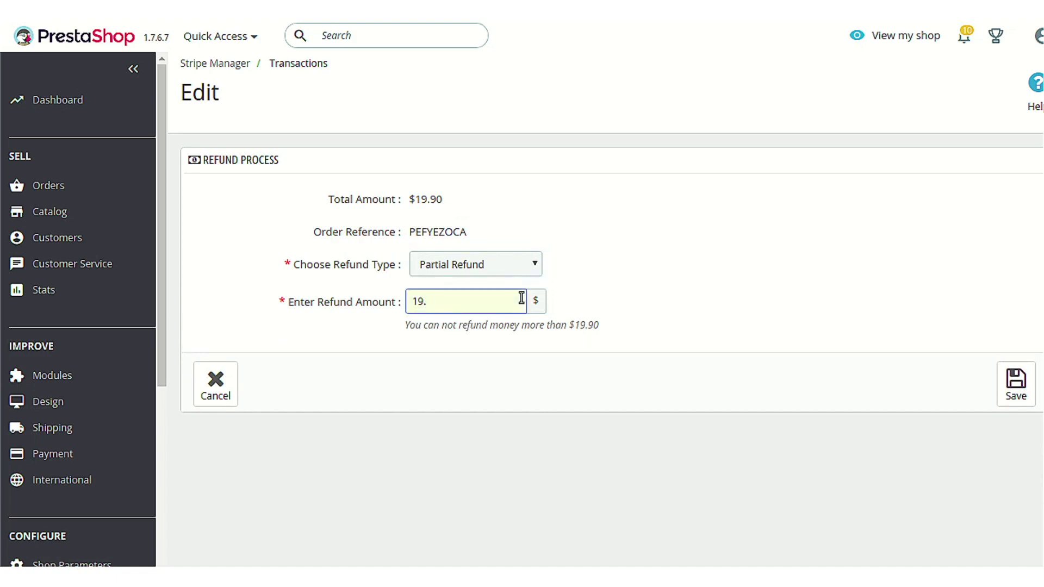
pyautogui.press('BackSpace')
pyautogui.press('BackSpace')
pyautogui.click(294, 66)
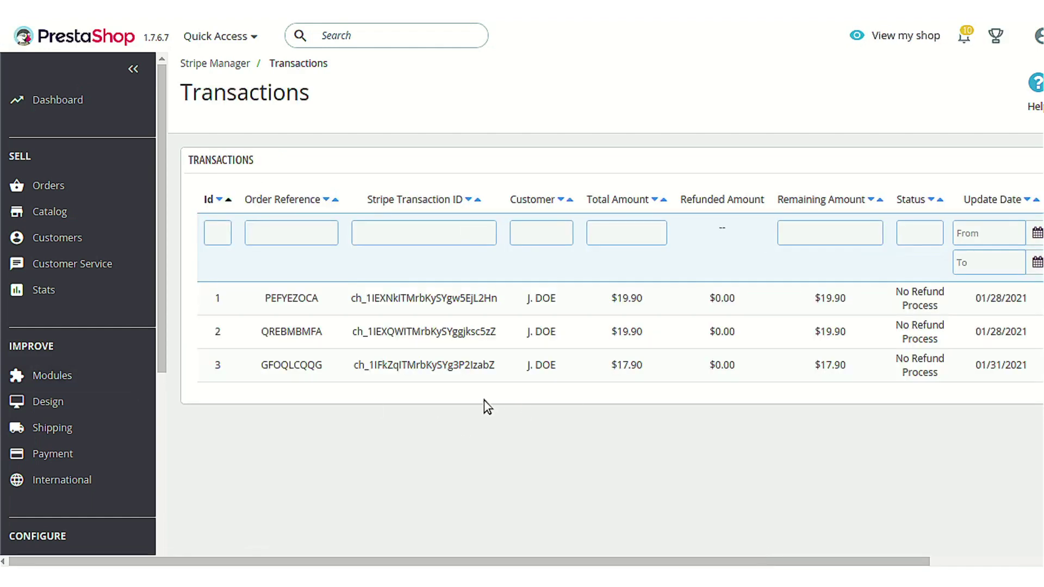
# Scroll the sidebar down and open Stripe Manager Customers
pyautogui.scroll(-5, 93, 424)
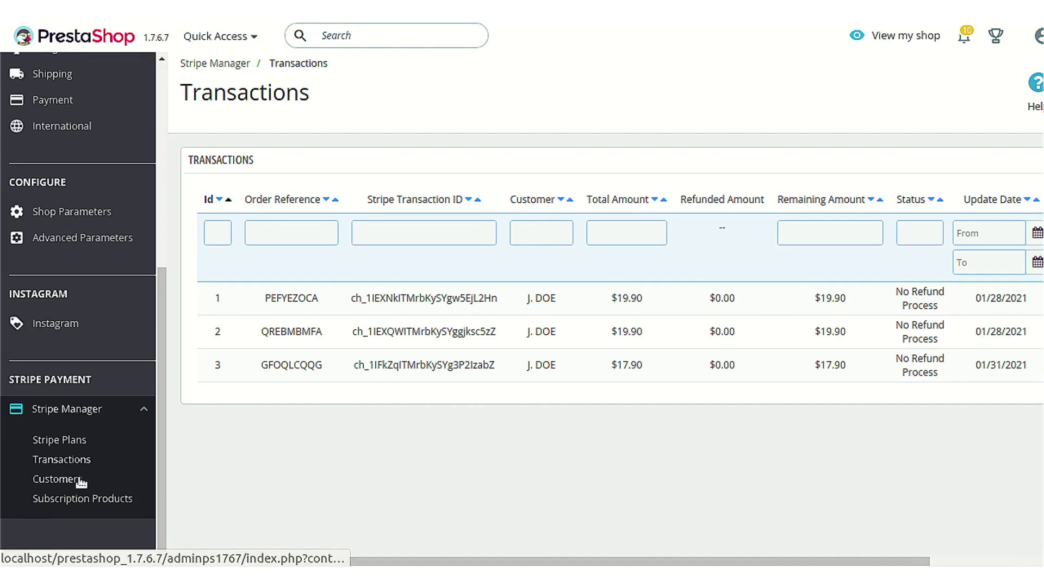
pyautogui.click(100, 479)
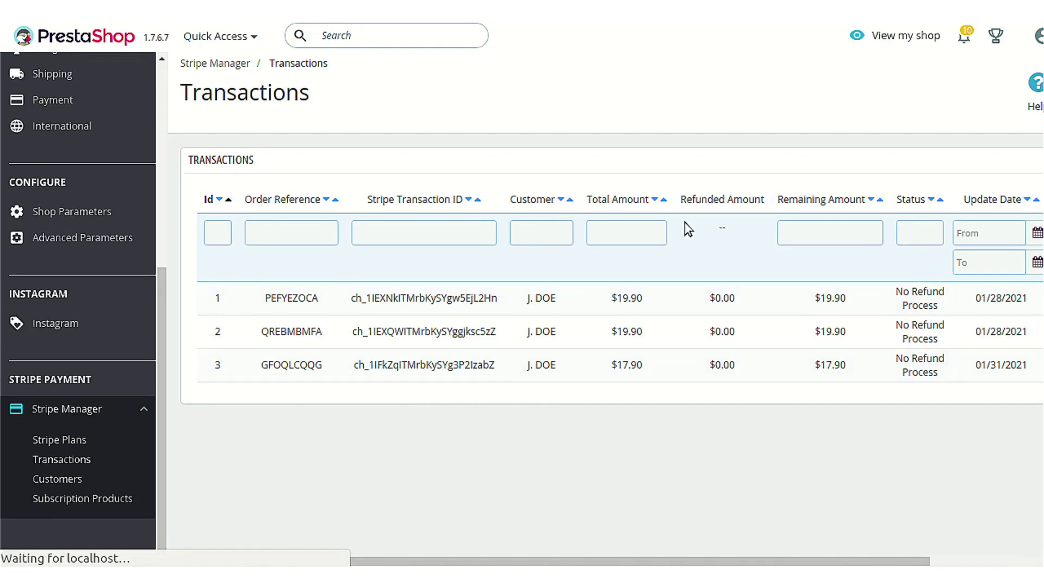